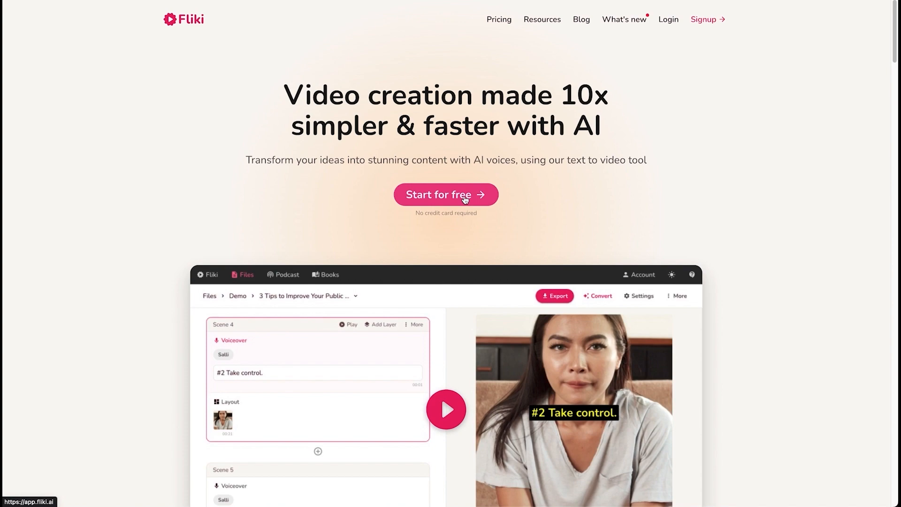
Sign in with Google and create a new English video file named 'how to'
click(464, 200)
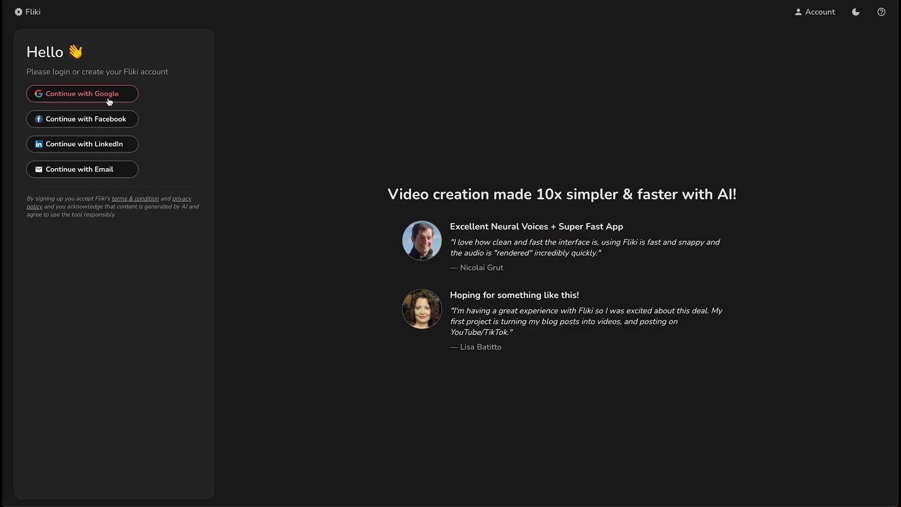
click(110, 101)
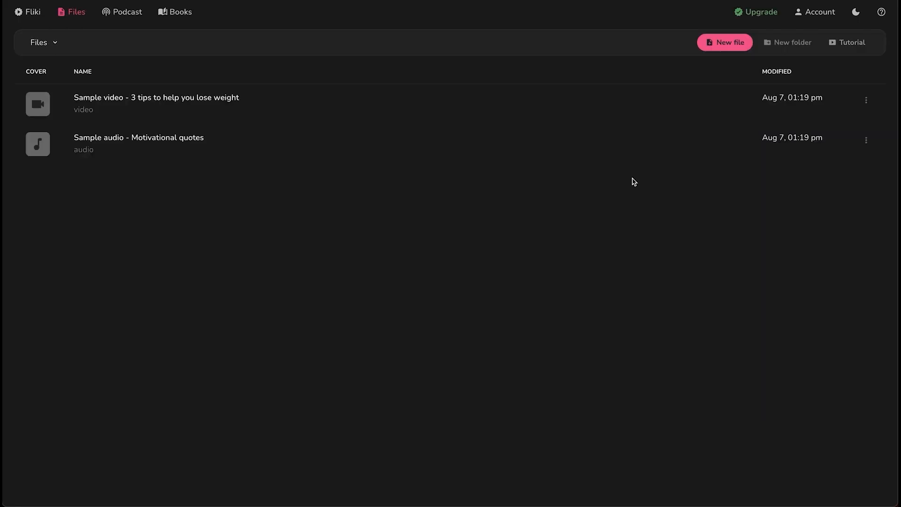
click(744, 46)
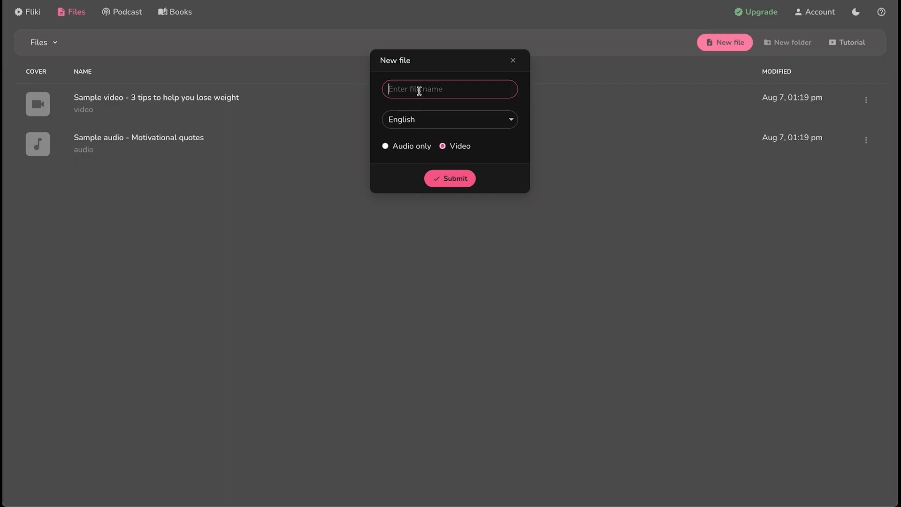
text(how to)
key(Return)
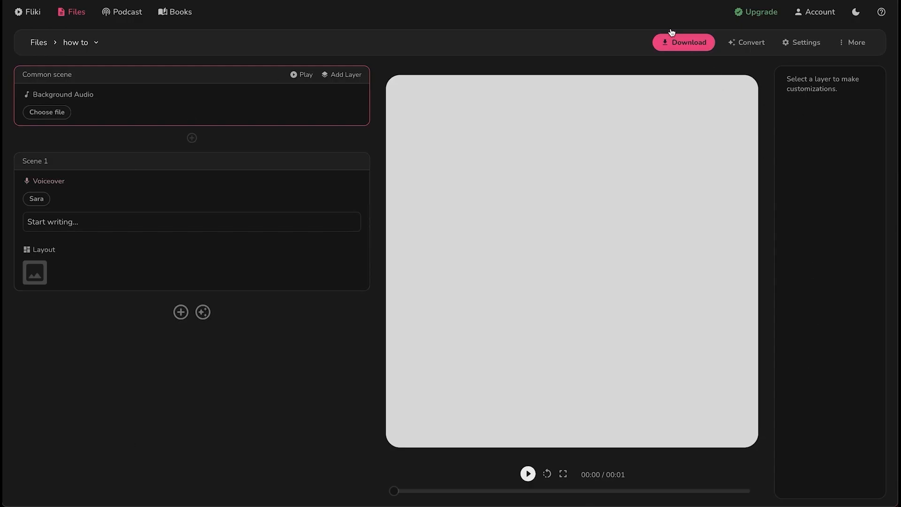
Turn the idea 'How to start a company' into a Short, Explainer-style video
click(756, 50)
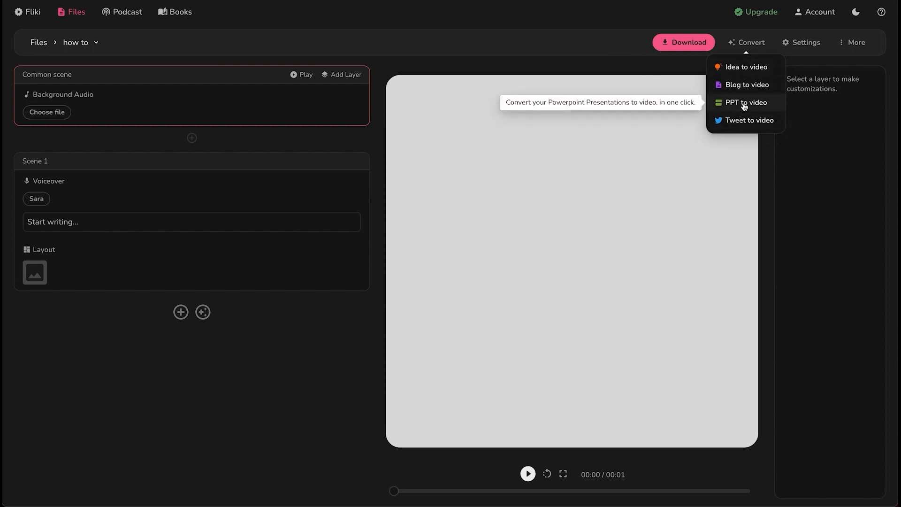
click(752, 72)
text(How to start)
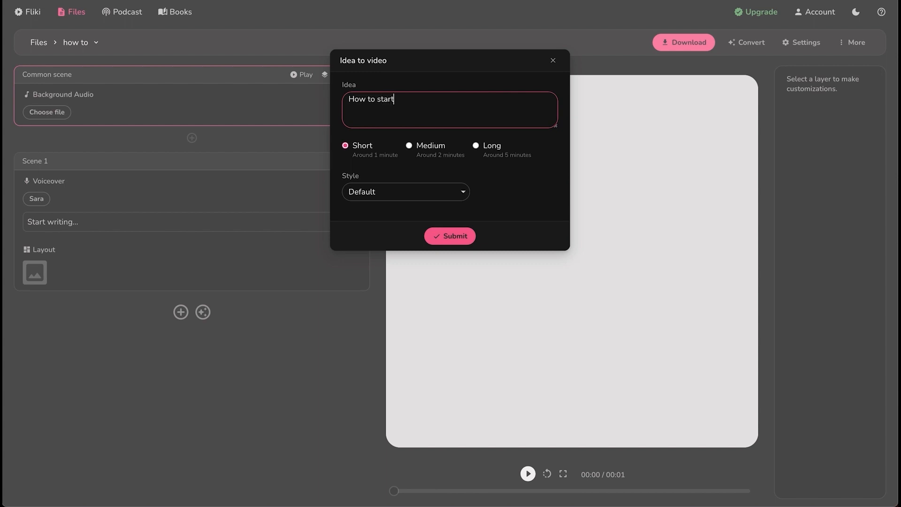
text( a company)
click(373, 191)
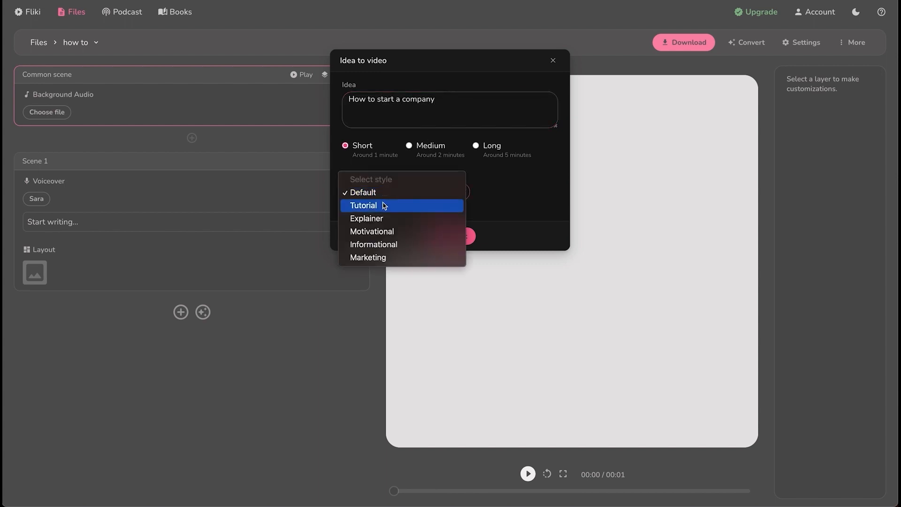
click(386, 219)
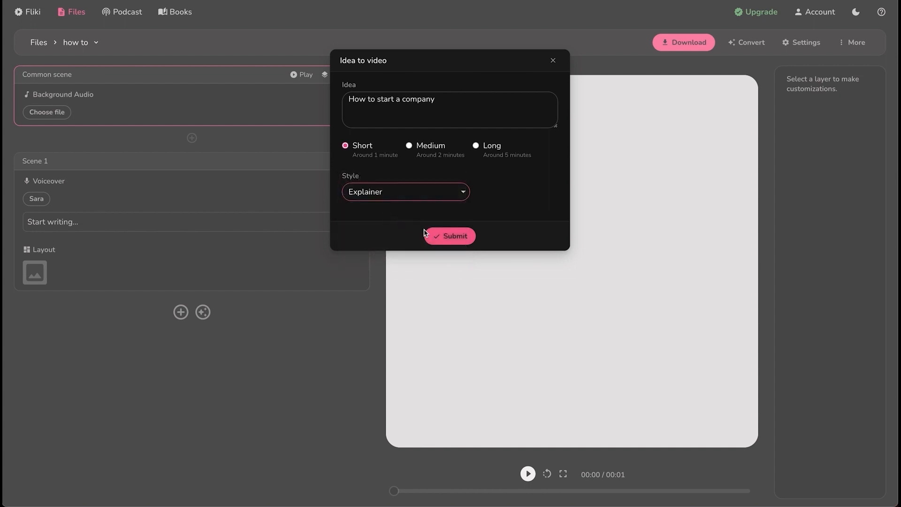
click(451, 238)
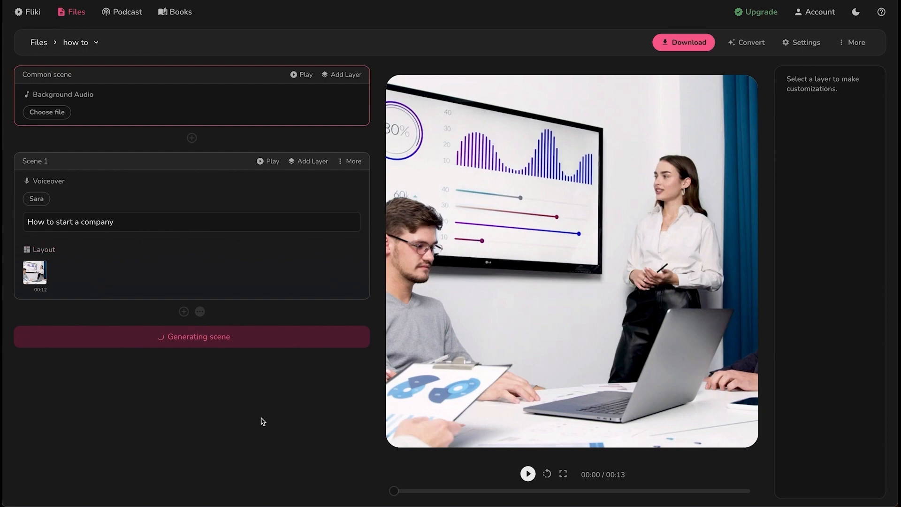
Play the generated video, then audition the Activation, Brooklyn Bounce and Cool School music tracks
click(529, 474)
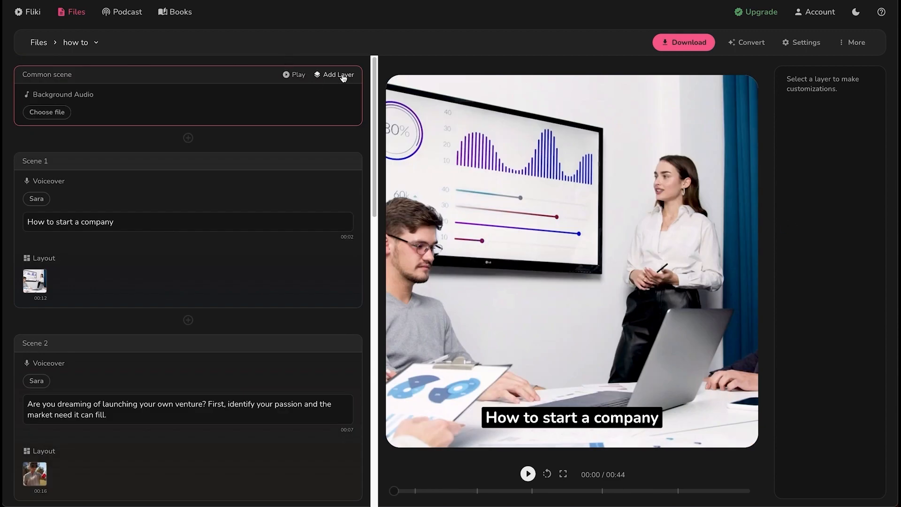
click(47, 112)
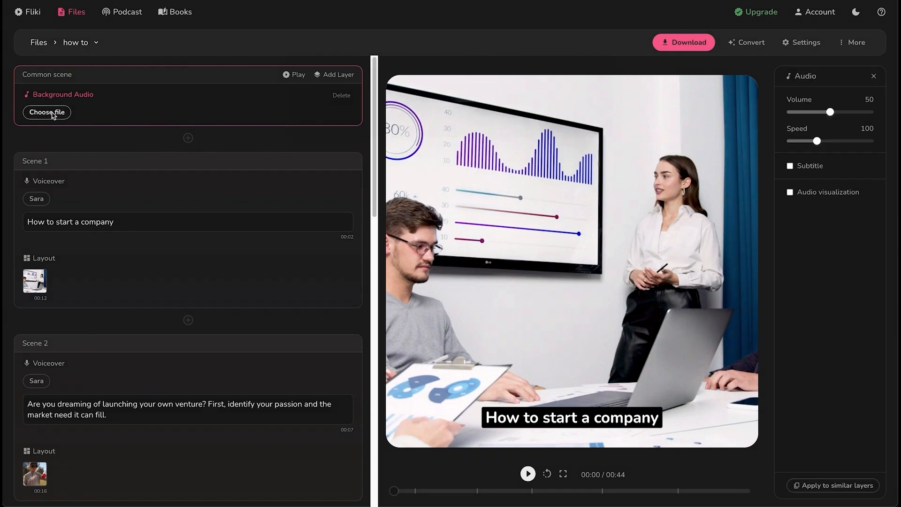
click(285, 121)
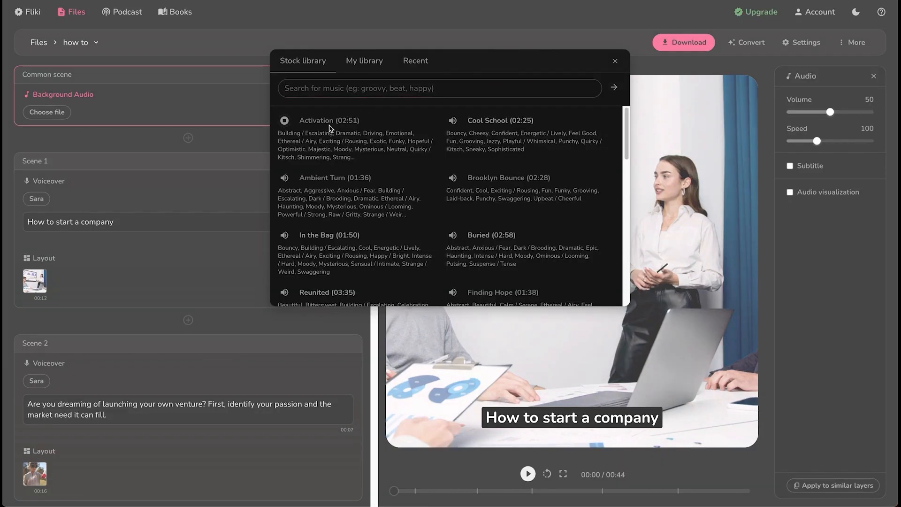
click(453, 179)
click(453, 179)
click(454, 121)
scroll(524, 156, down, 2)
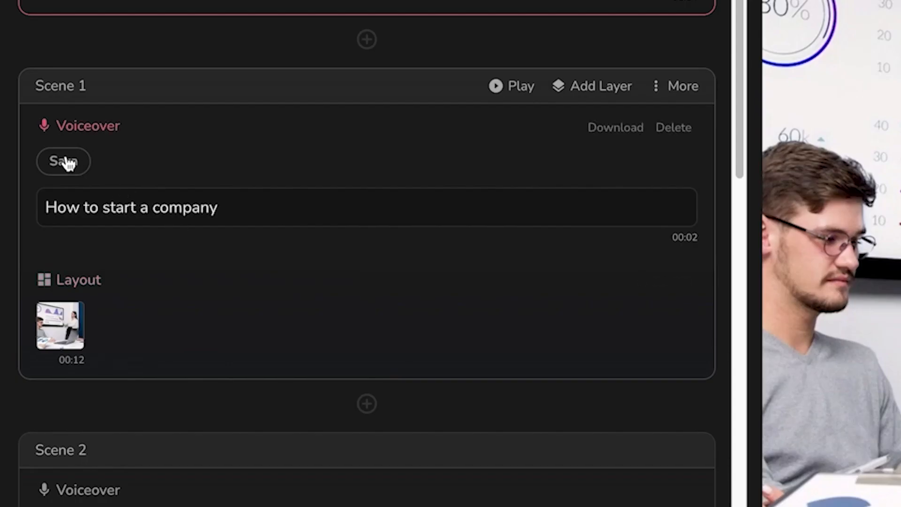
Switch the voiceover voice to Jacob after sampling Amber, Christopher and Jacob
click(65, 162)
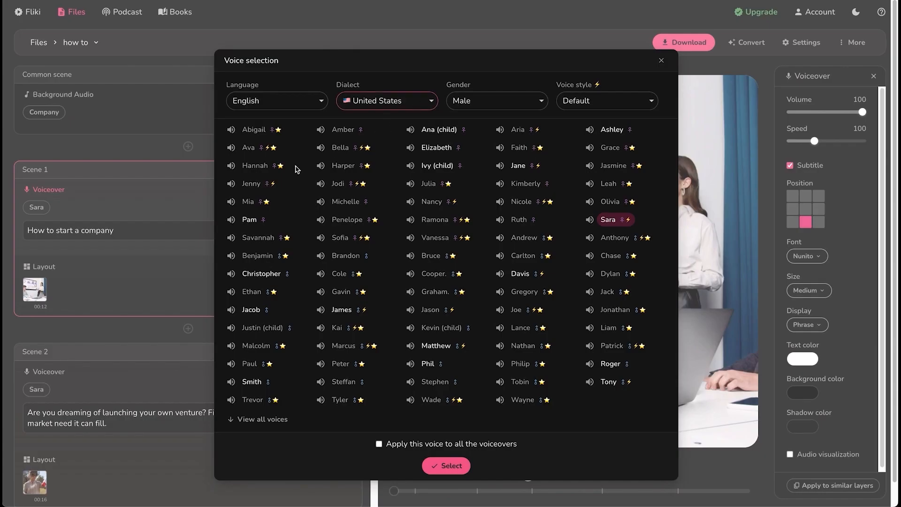
click(321, 132)
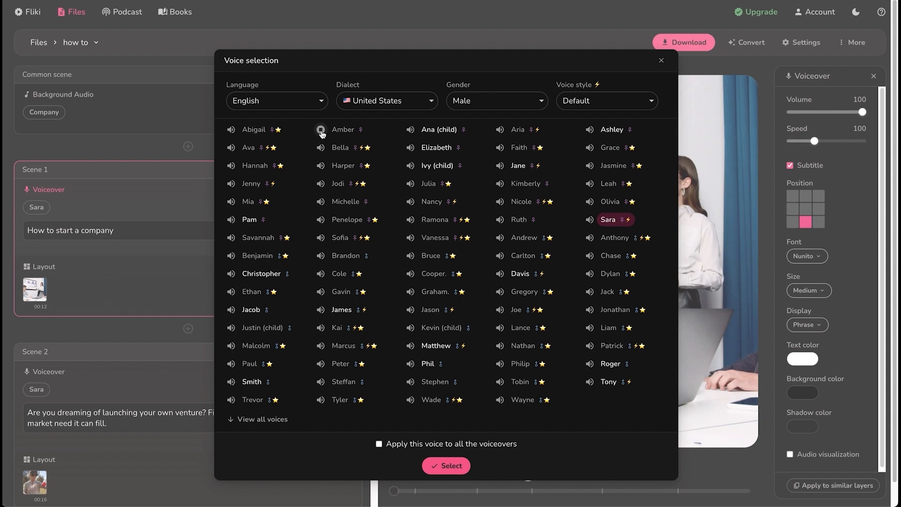
click(231, 274)
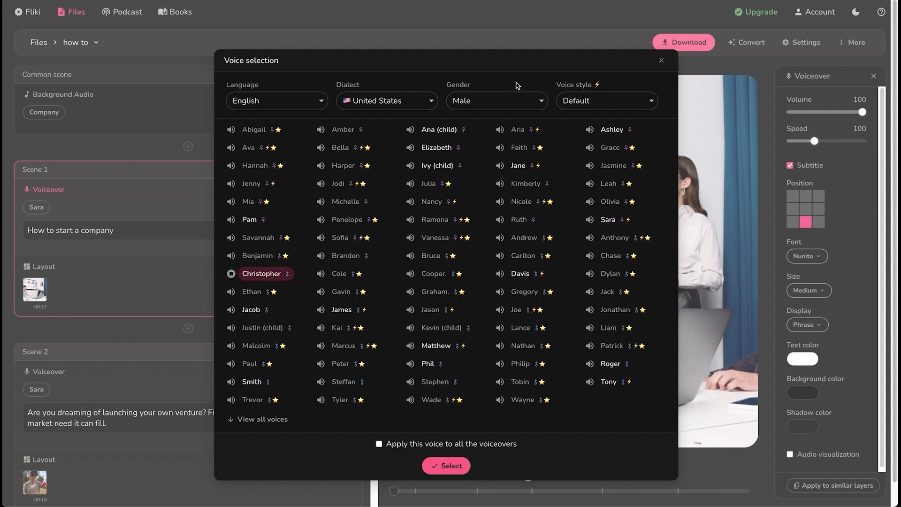
click(252, 308)
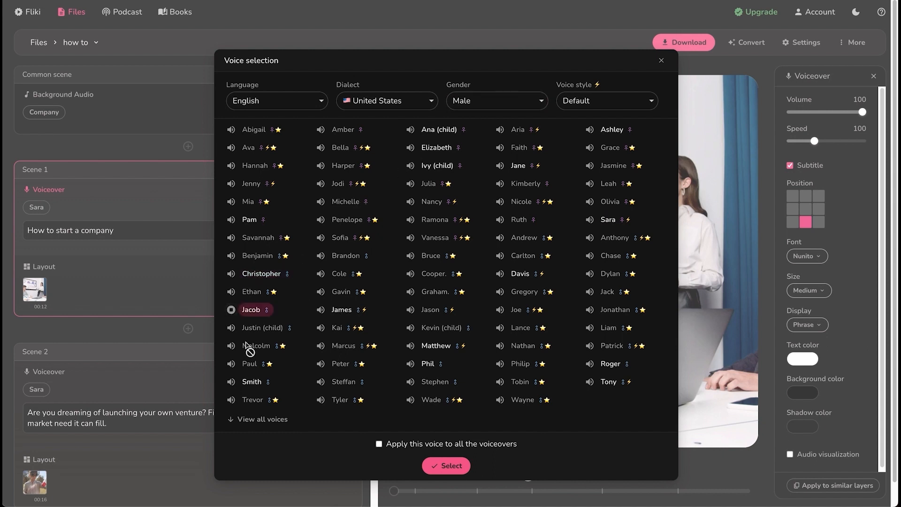
click(231, 309)
click(451, 465)
Reword Scene 1's voiceover to 'How to start the next big company'
text(the)
key(BackSpace)
key(BackSpace)
key(BackSpace)
text(a)
key(BackSpace)
text(the next big)
scroll(140, 246, down, 15)
scroll(216, 210, up, 4)
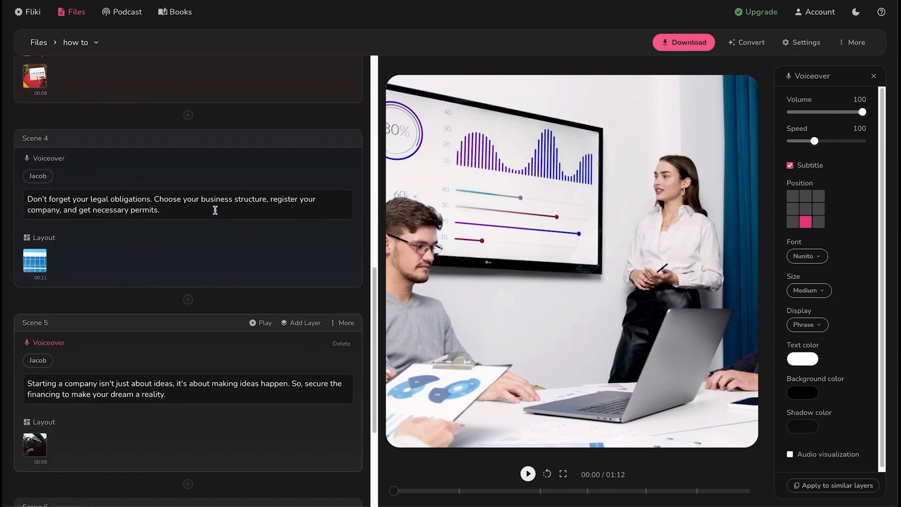
Open Scene 4's layout media options and play, then pause, the video preview
click(39, 265)
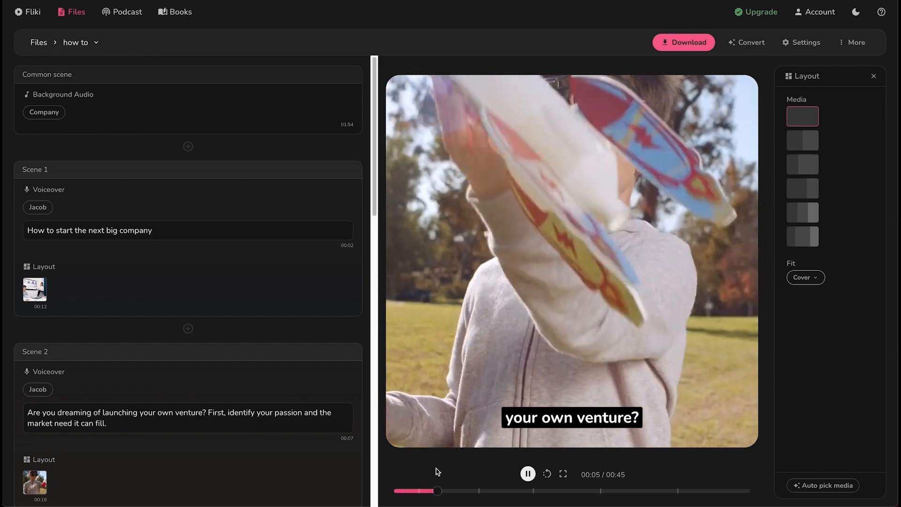
click(527, 473)
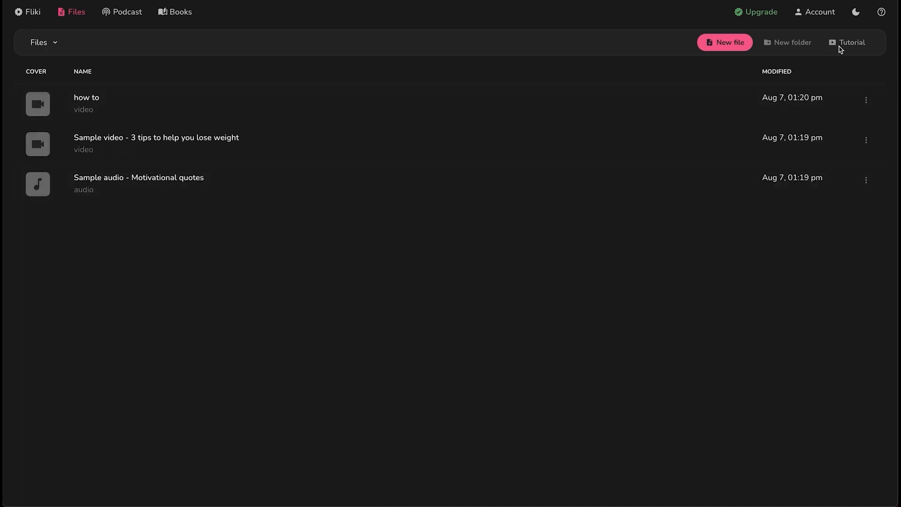
Create a new video file named 'how to 2'
click(724, 43)
text(how to 2)
key(Return)
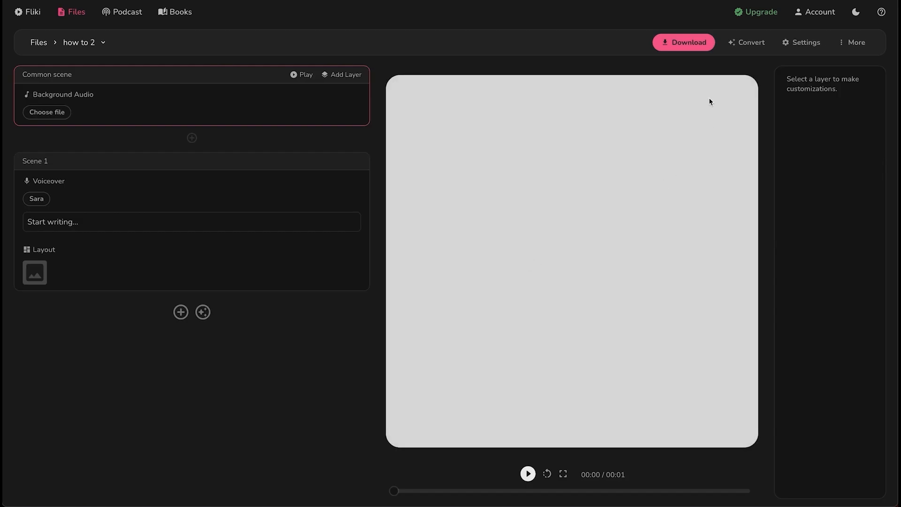
Set the video to Portrait (9:16) with a 0-second gap between scenes
click(813, 44)
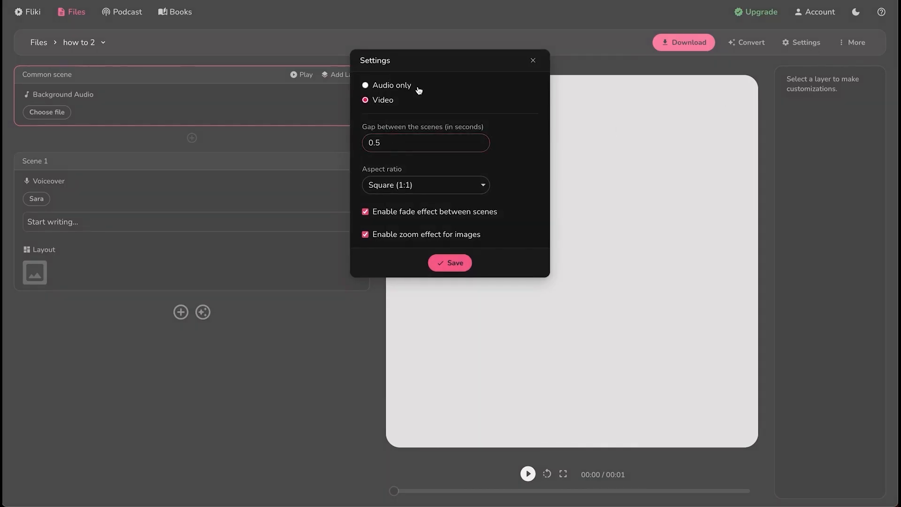
click(456, 188)
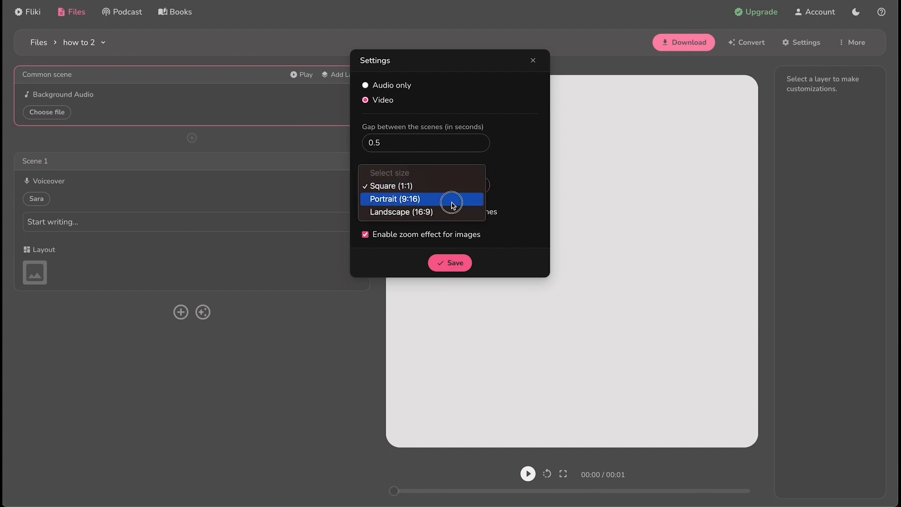
click(454, 200)
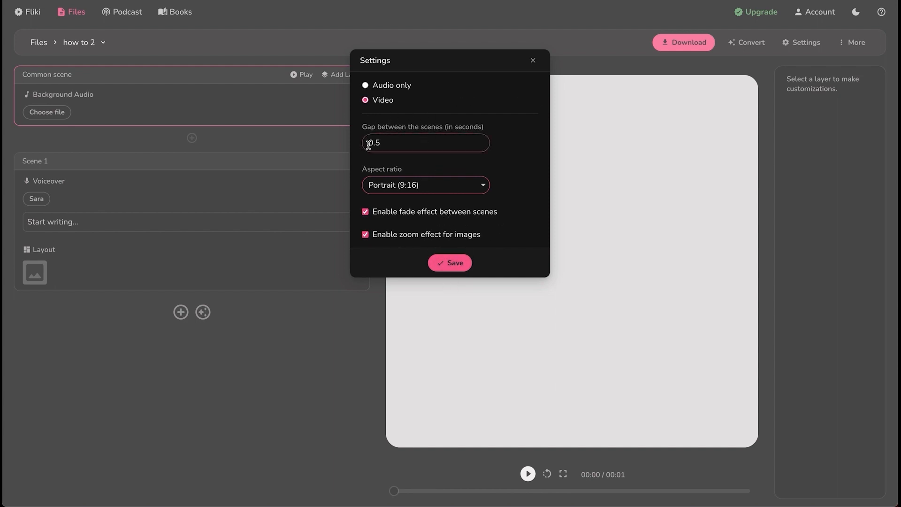
click(397, 143)
key(BackSpace)
click(456, 263)
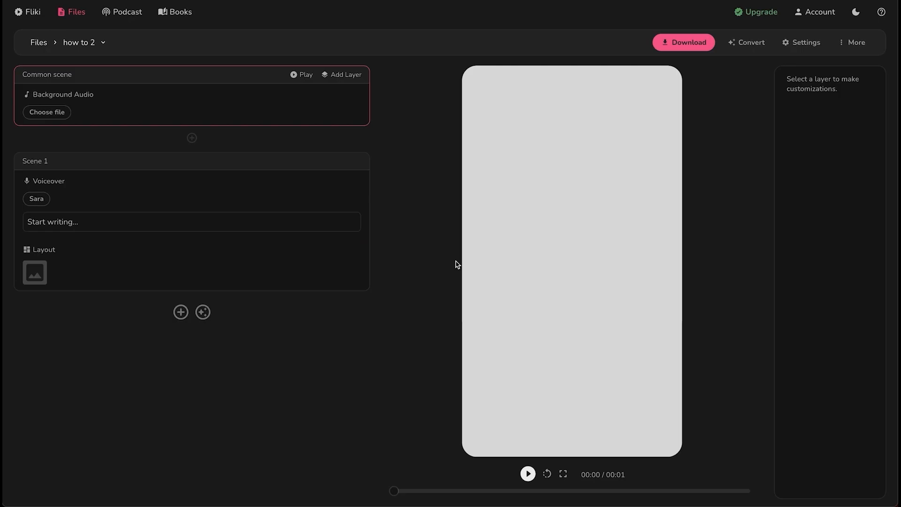
click(746, 42)
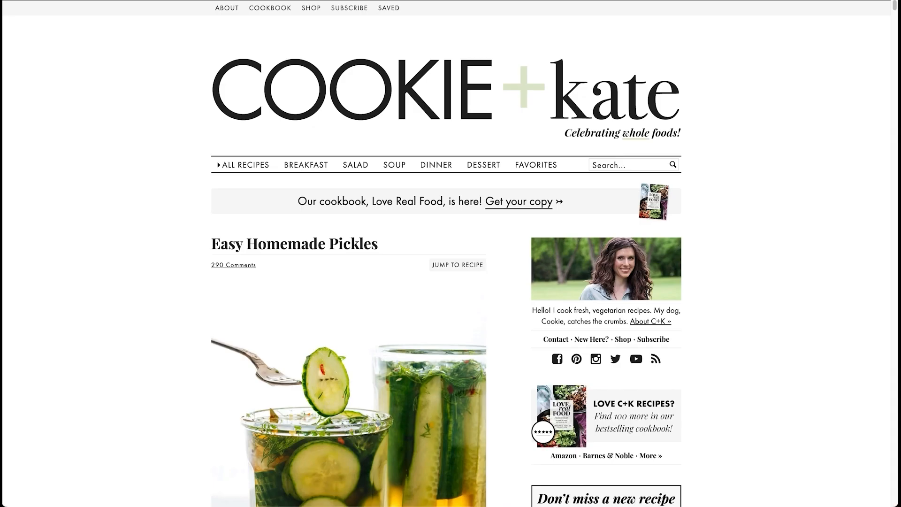
Read the Easy Homemade Pickles recipe and paste its link into Blog to video
scroll(337, 296, down, 20)
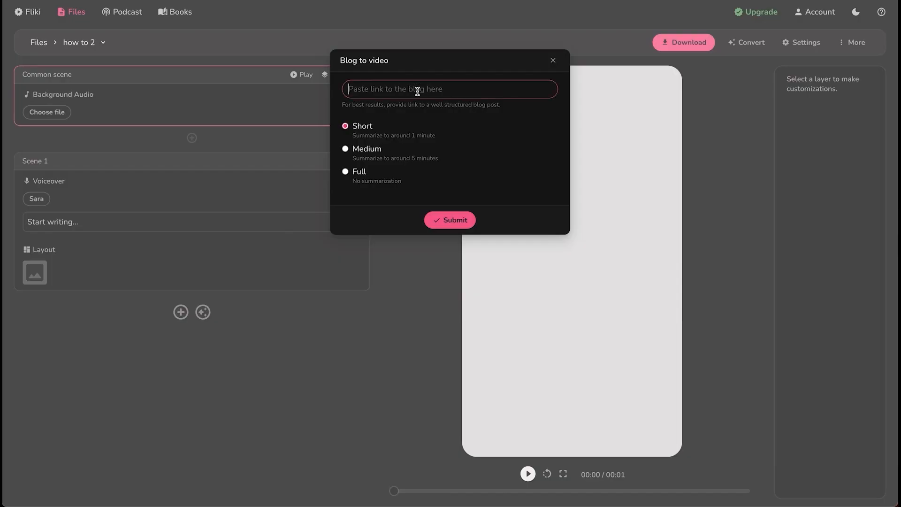
click(417, 91)
text(https://cookieandkate.com/best-pickles-recipe/)
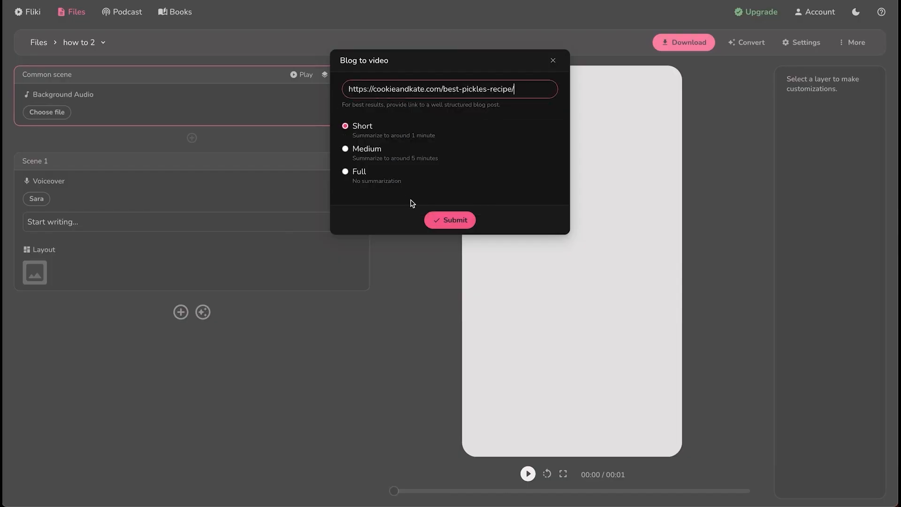
Convert the pickle recipe into a Short video and preview it around 00:24–00:25
click(451, 219)
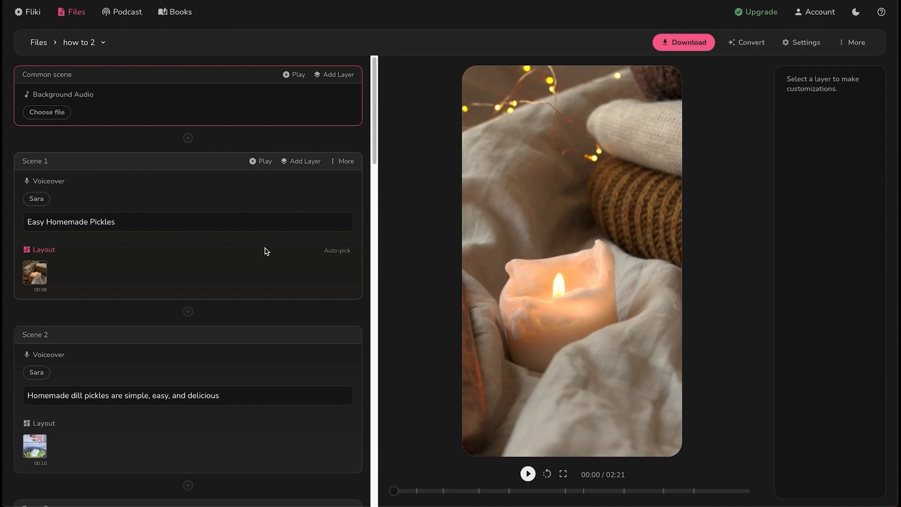
click(651, 129)
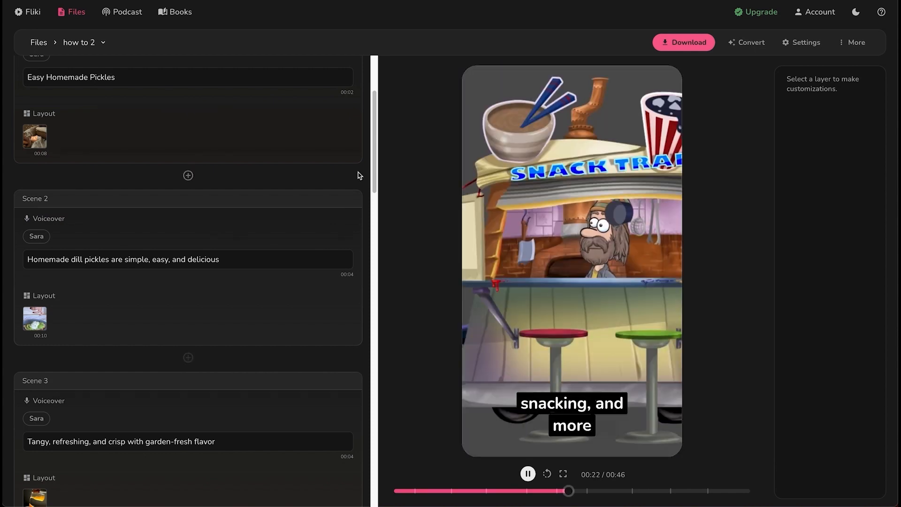
click(591, 490)
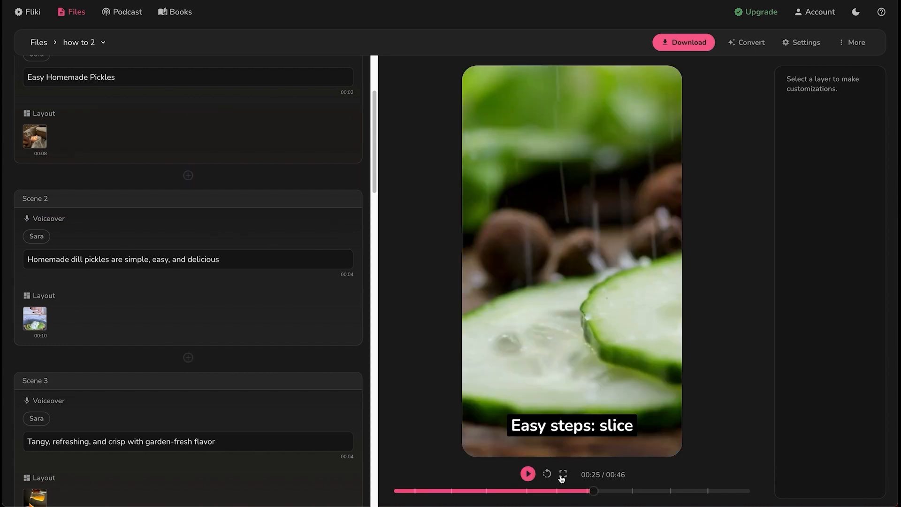
click(583, 490)
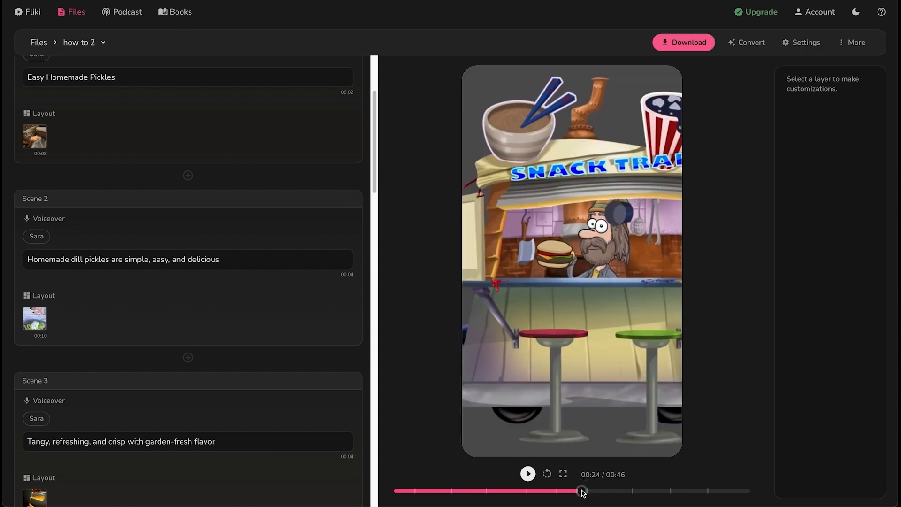
scroll(252, 382, down, 8)
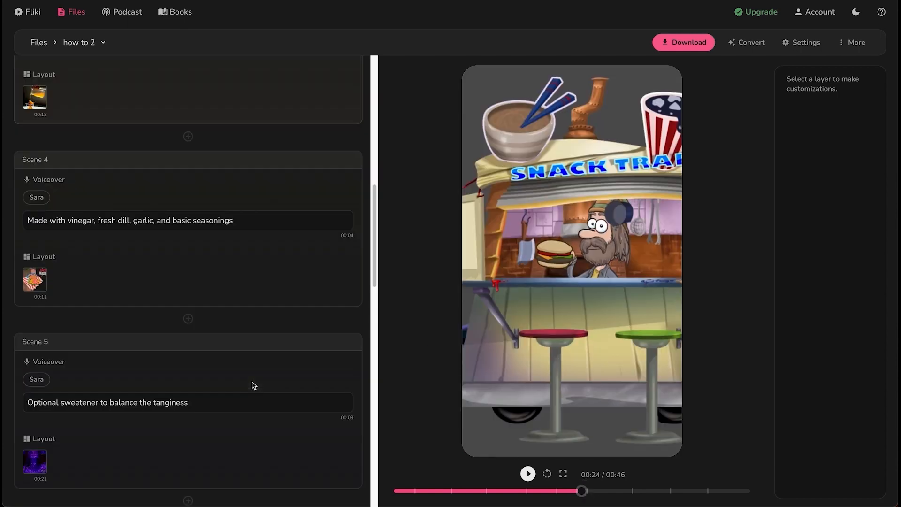
scroll(181, 280, down, 4)
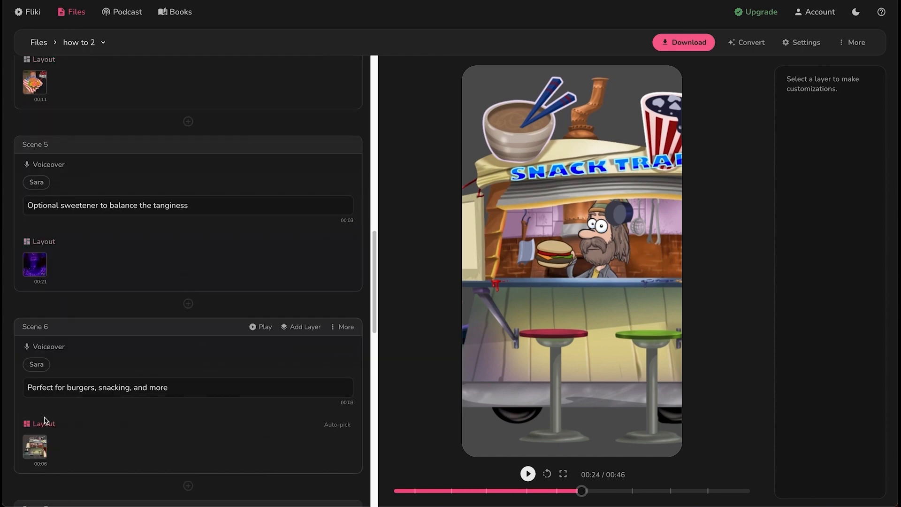
Check Scene 6's burger footage by scrubbing and replaying the preview around 00:17
click(37, 448)
text(bur)
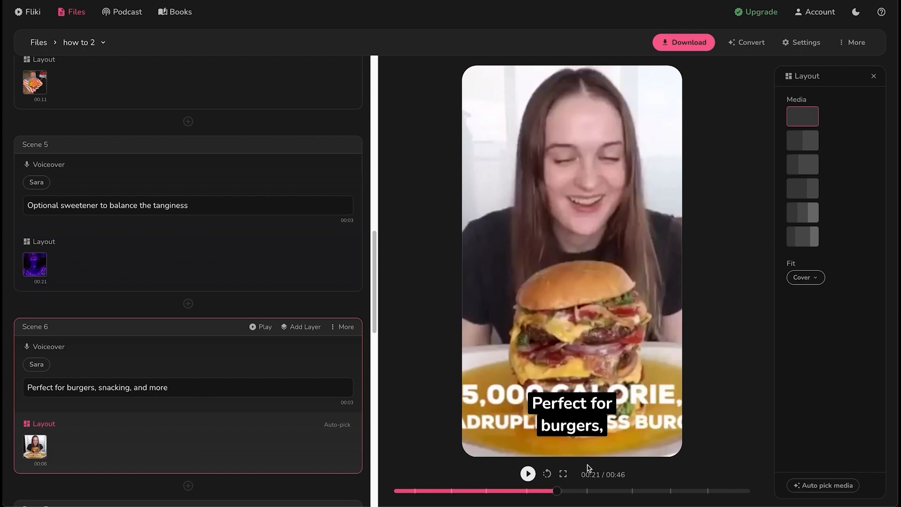
drag(555, 492, 526, 490)
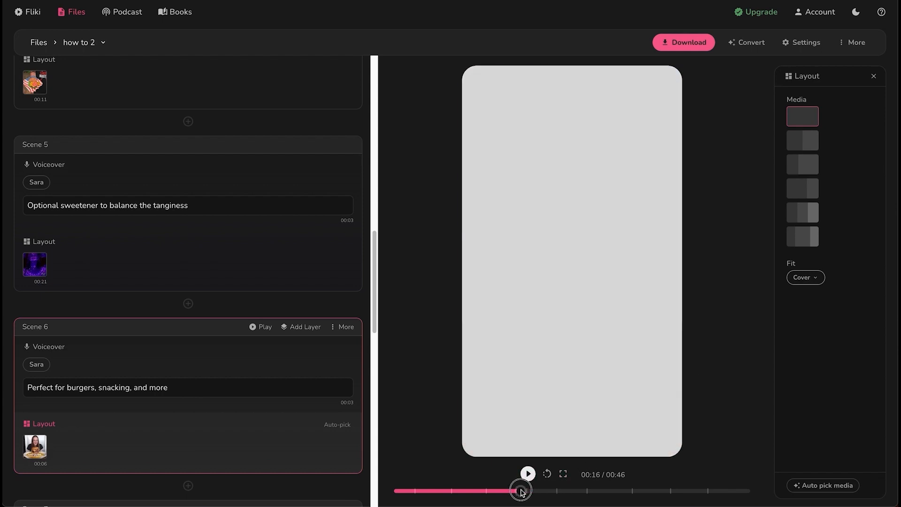
click(528, 473)
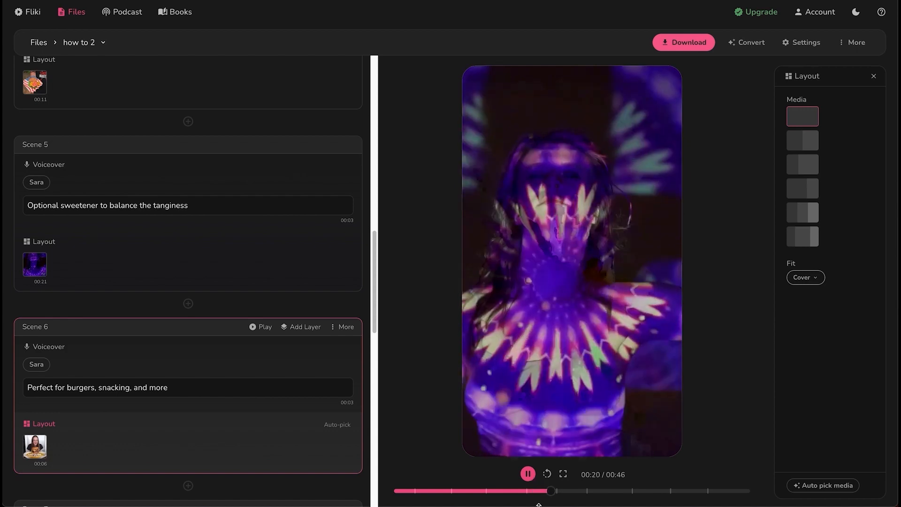
click(528, 474)
mouse_move(554, 491)
mouse_down()
mouse_move(539, 491)
mouse_move(550, 490)
mouse_up()
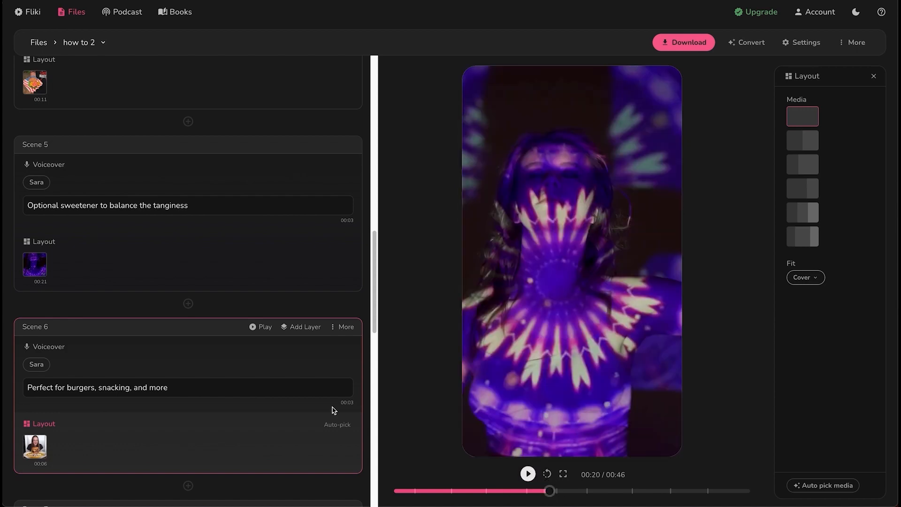
Browse stock clips for the Scene 5 sweetener scene, then open the background music library
click(34, 264)
scroll(462, 246, up, 1)
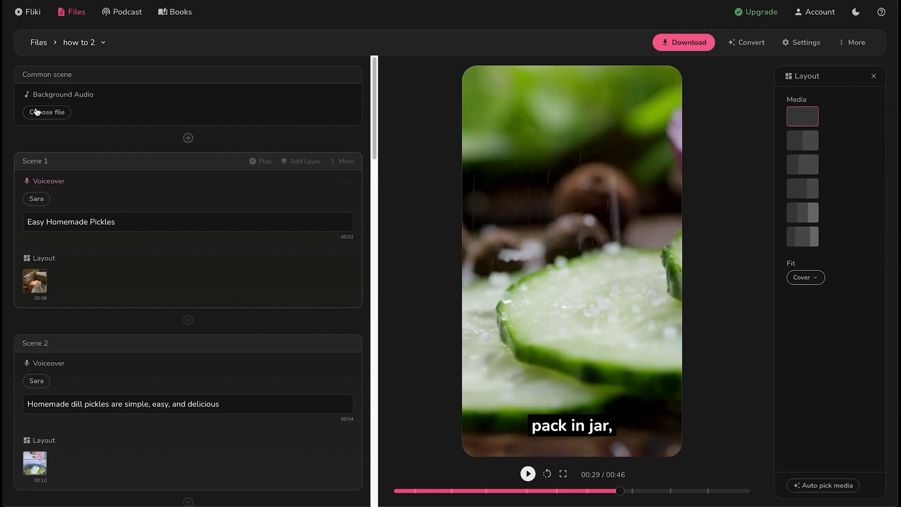
click(51, 115)
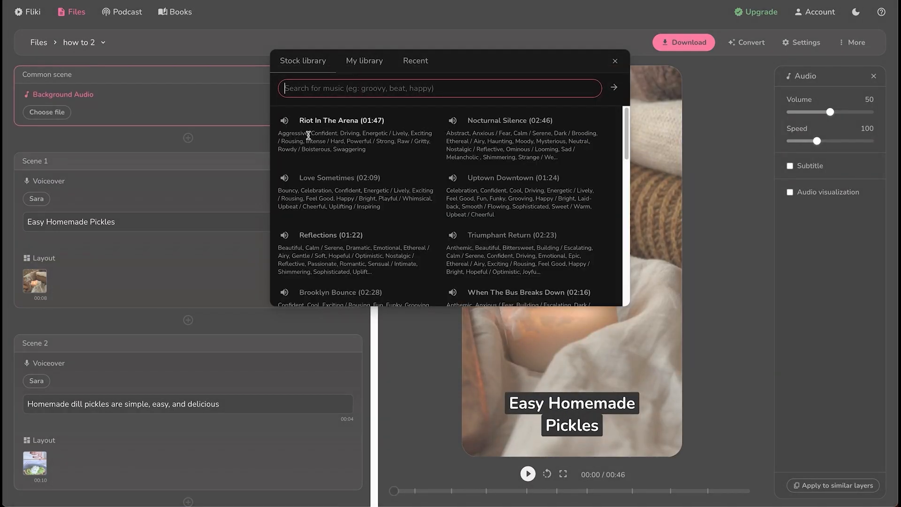
Sample Uptown Downtown, choose Happy House as background music, and play it in the preview
click(453, 179)
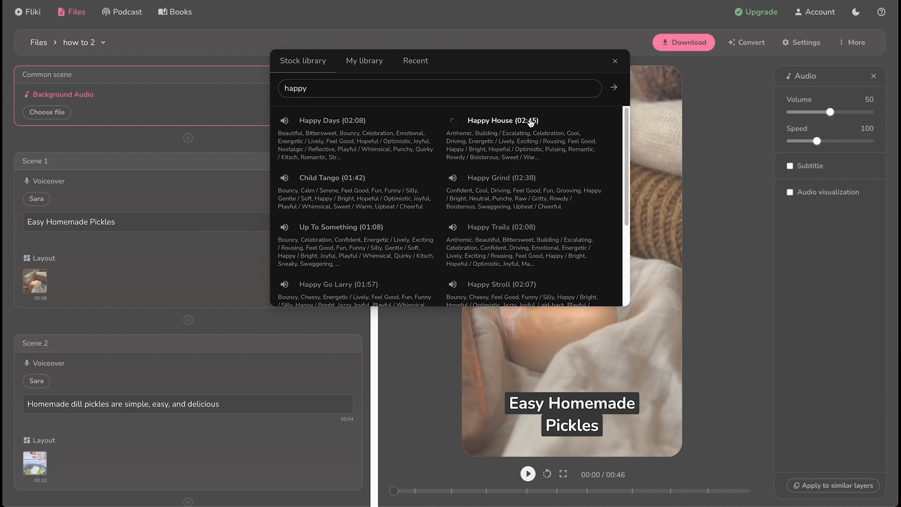
click(531, 121)
click(528, 474)
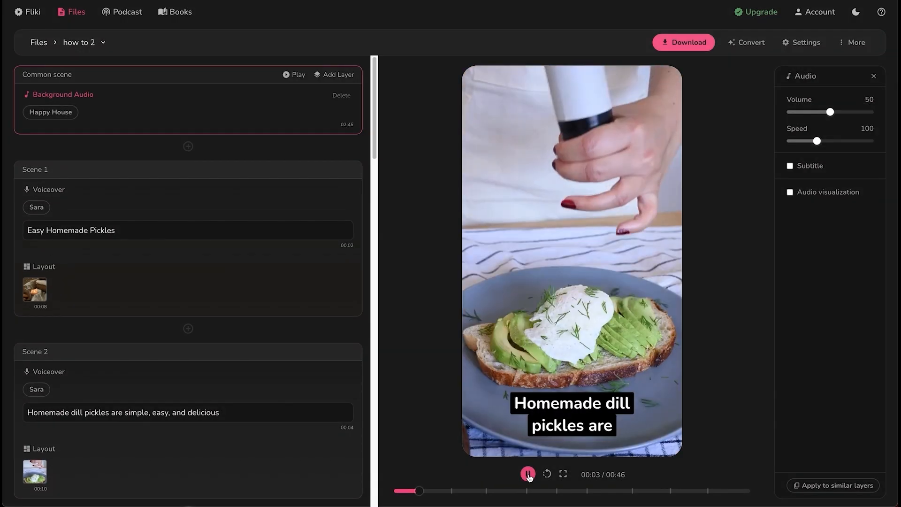
click(527, 473)
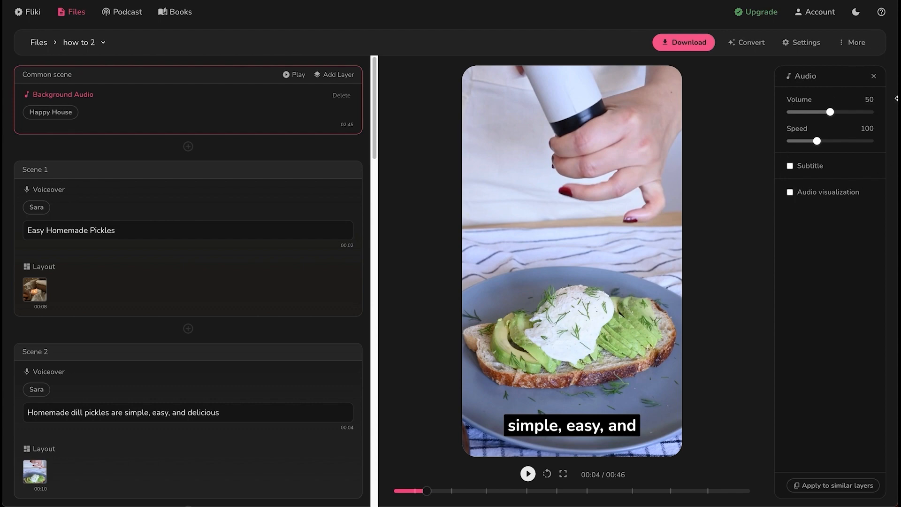
Add a pronunciation map entry respelling Yummy as Yammy, test it and save it
click(853, 42)
click(849, 68)
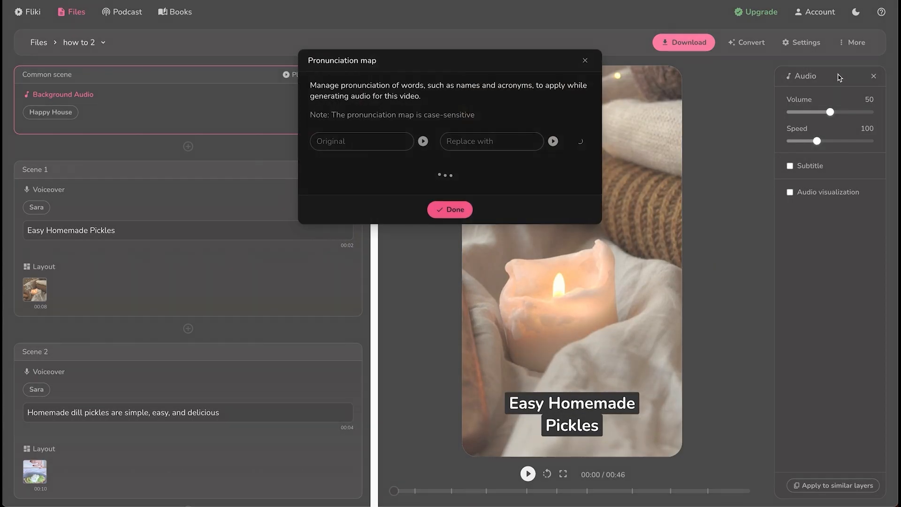
click(366, 164)
text(Yummy)
key(Tab)
text(Yammy)
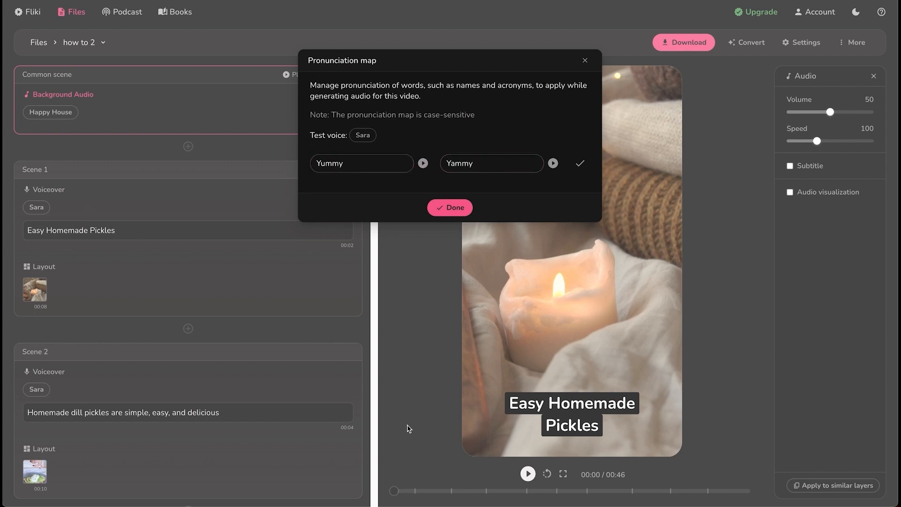
click(423, 164)
click(454, 208)
click(341, 169)
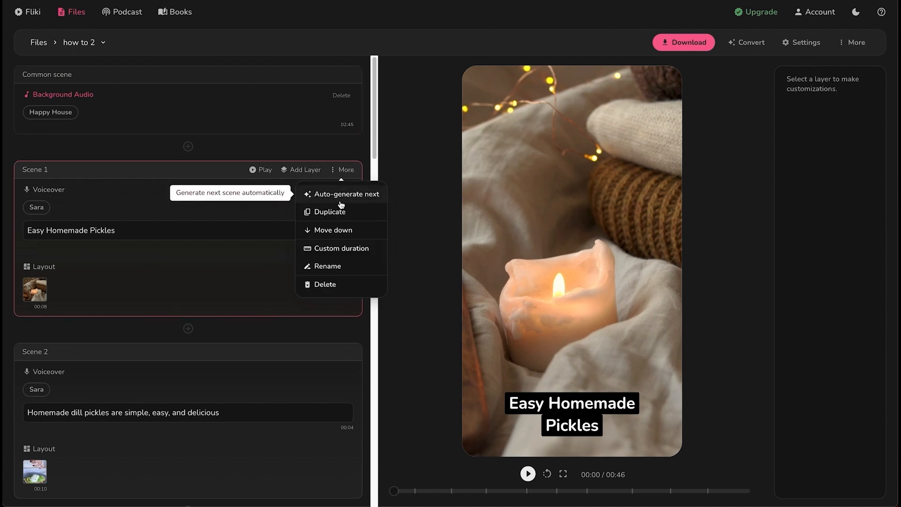
click(345, 250)
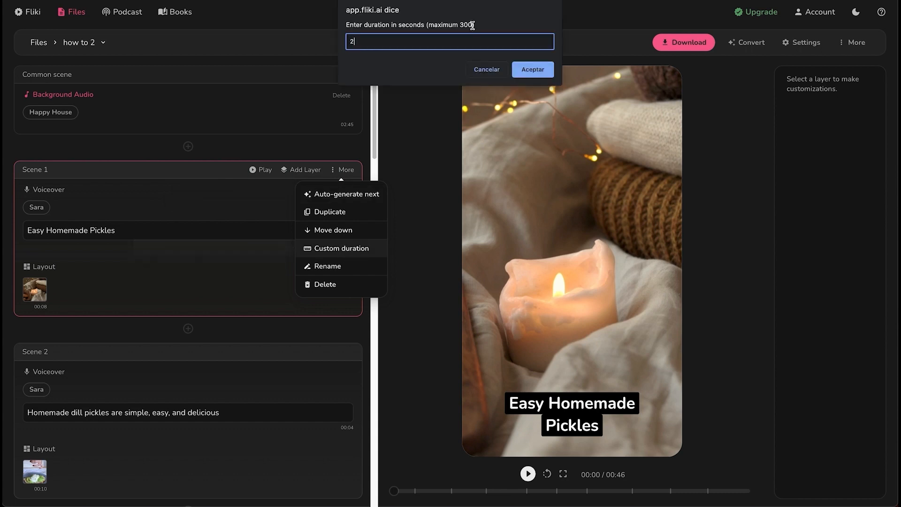
click(541, 67)
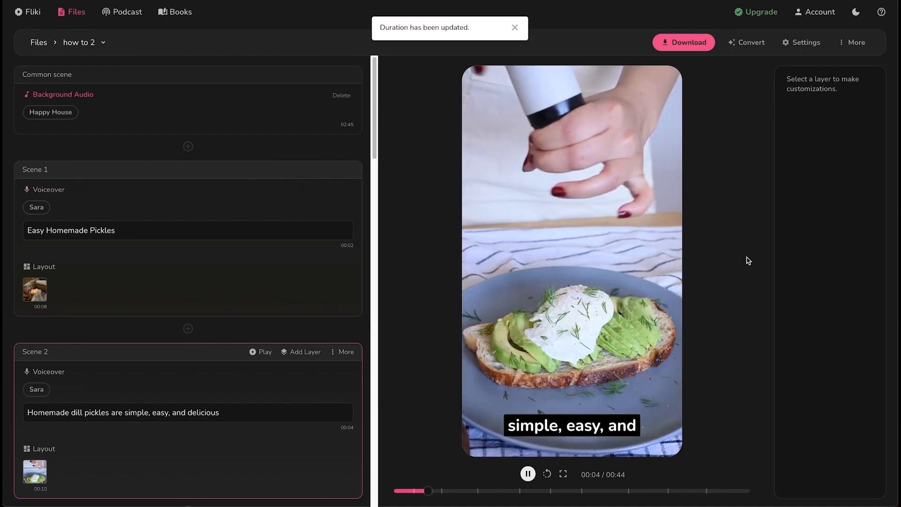
click(528, 474)
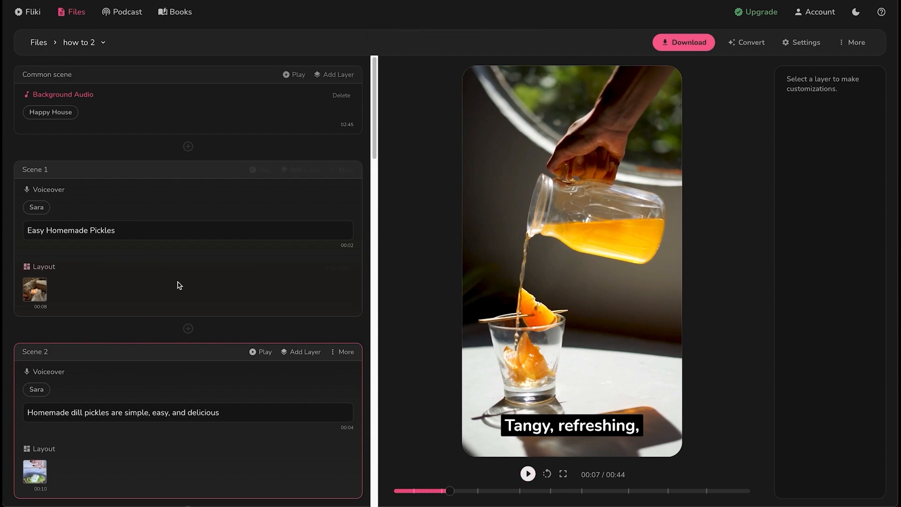
click(855, 43)
click(859, 103)
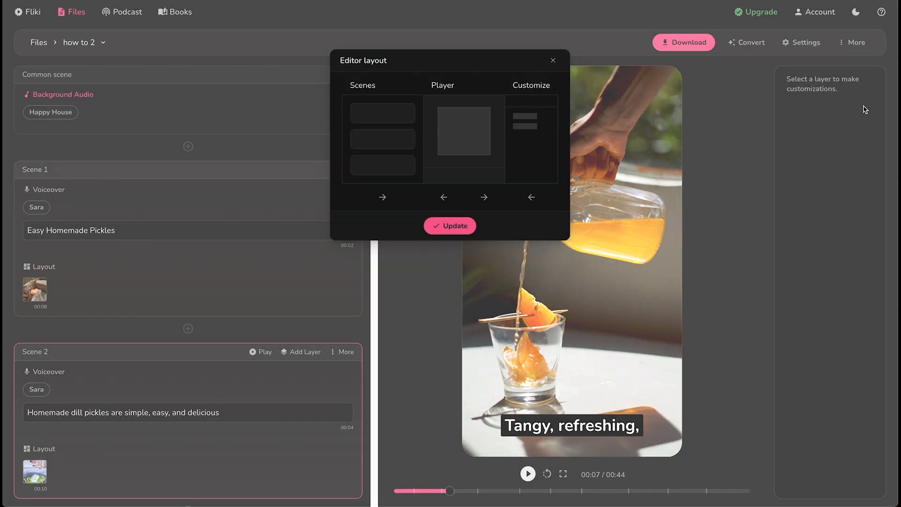
drag(377, 116, 425, 201)
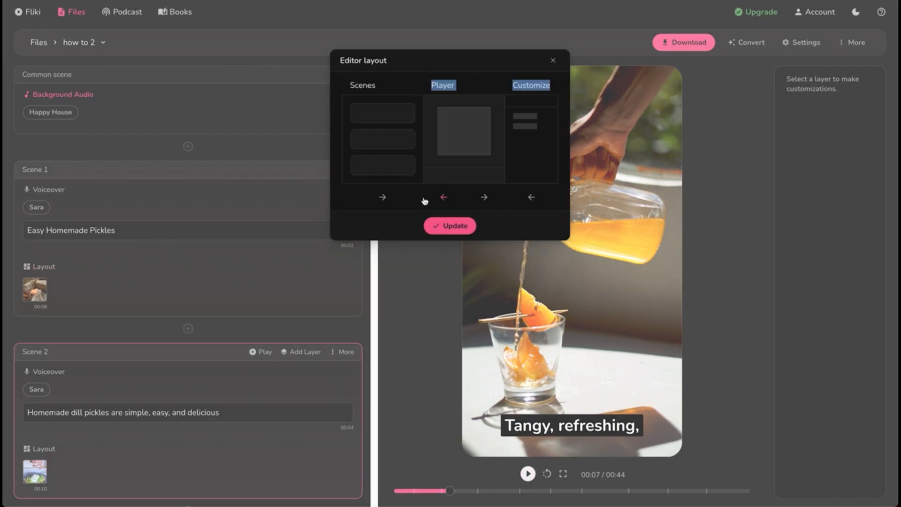
click(386, 197)
click(444, 198)
click(530, 202)
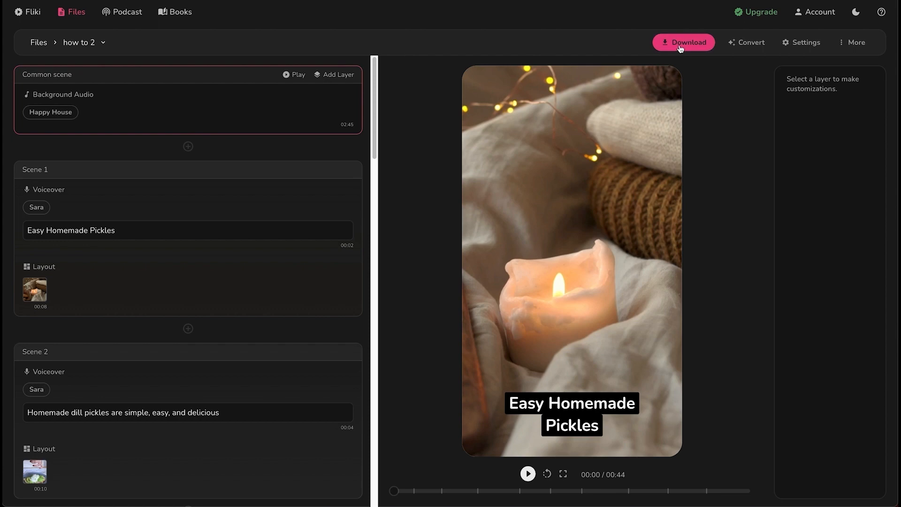
Start a new export of the pickles video, download the file and play it
click(680, 46)
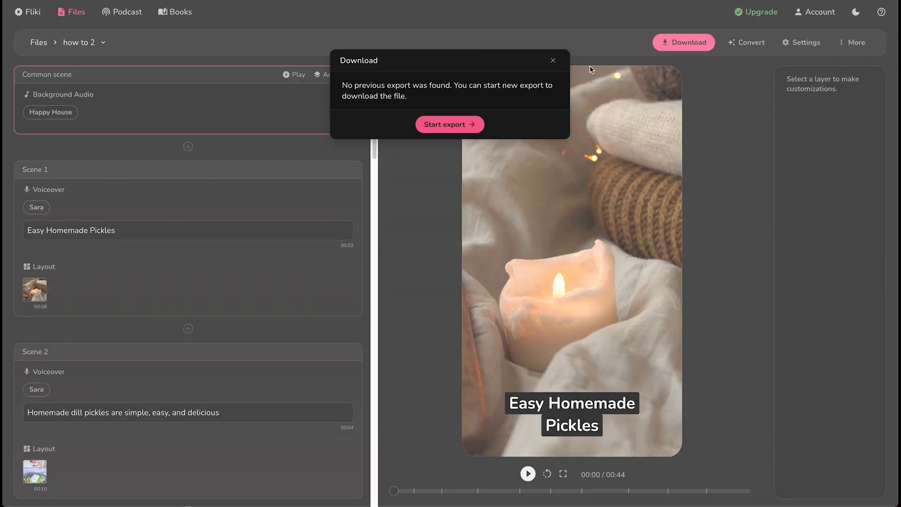
click(463, 124)
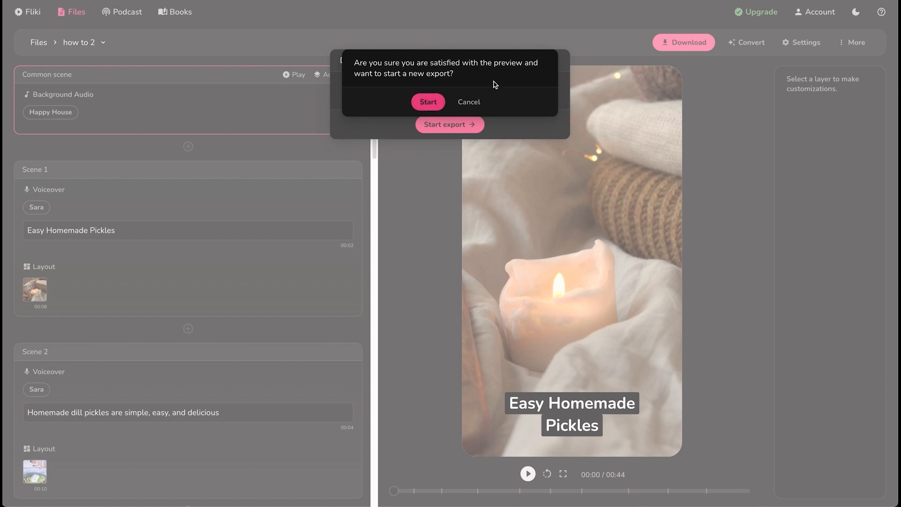
click(428, 103)
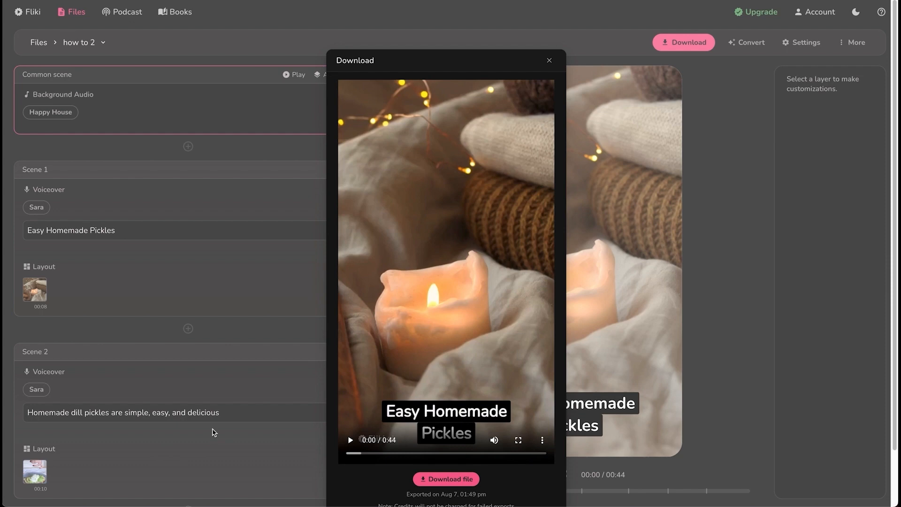
click(460, 478)
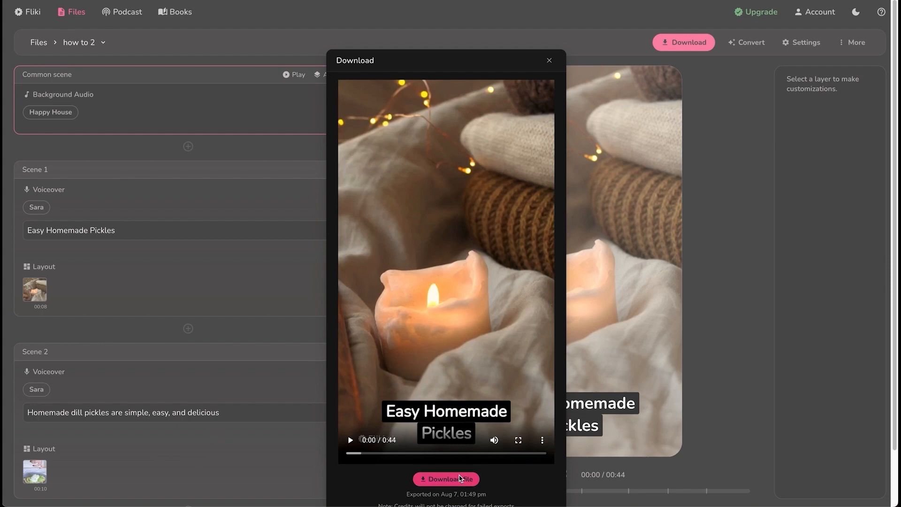
click(351, 442)
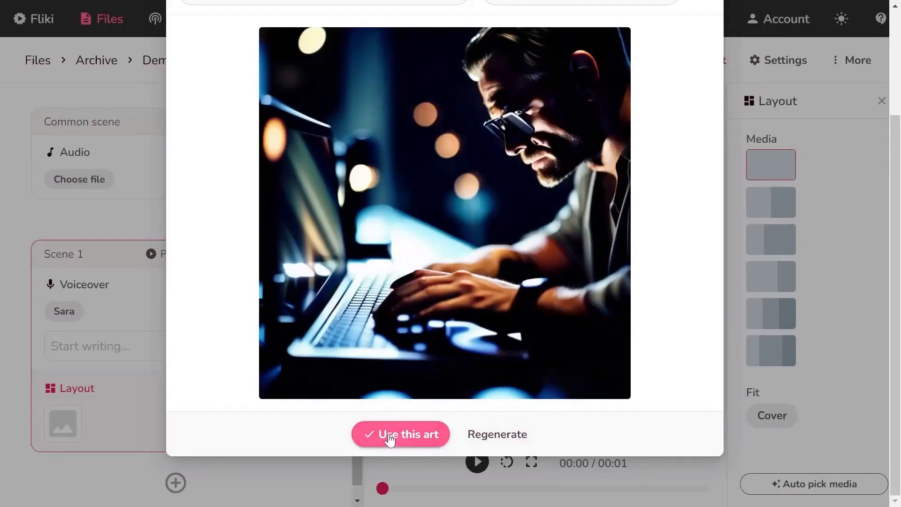
Use the generated image of a man at a laptop for Scene 1
click(390, 434)
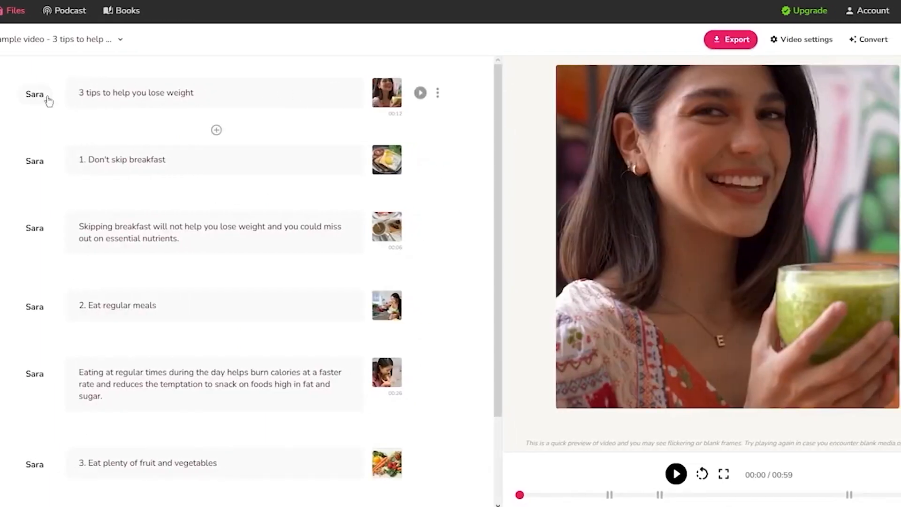
Select the opening script lines and view the breakfast scene's media library without changing it
drag(202, 99, 40, 101)
click(2, 142)
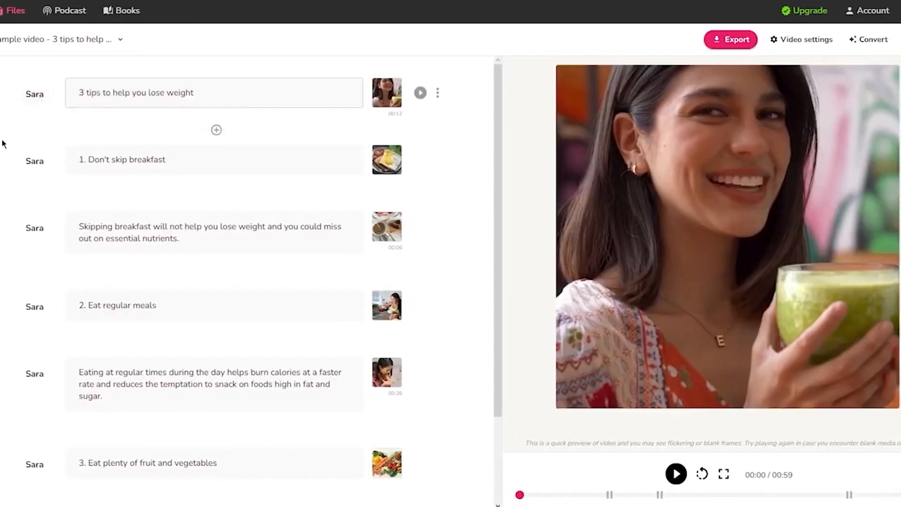
drag(166, 159, 77, 160)
scroll(108, 235, down, 2)
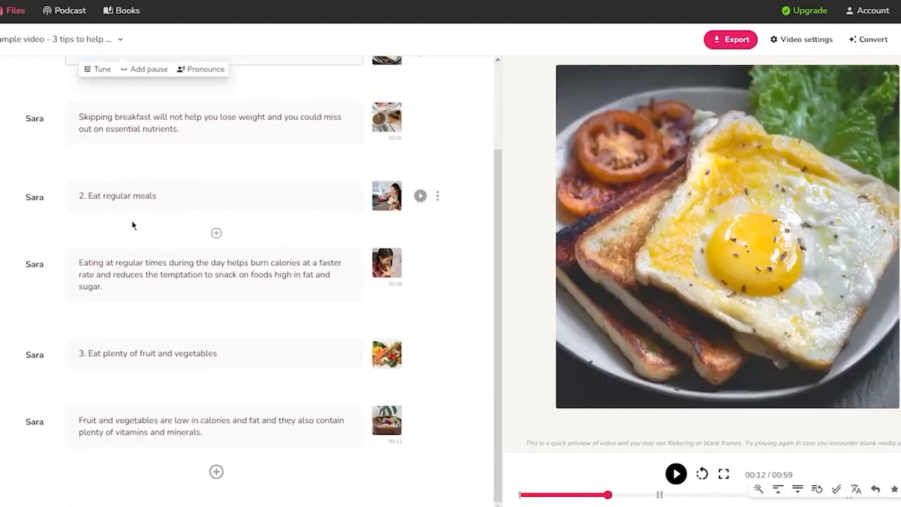
scroll(141, 221, up, 2)
click(390, 146)
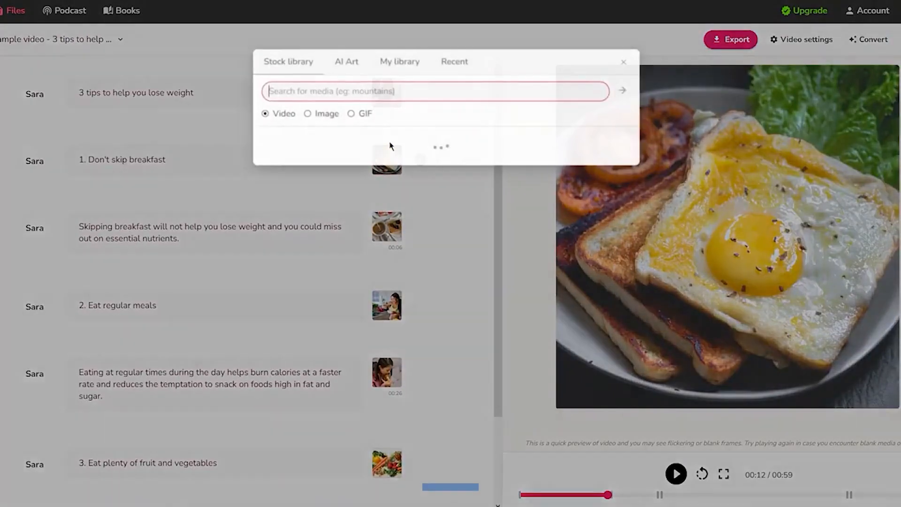
click(399, 205)
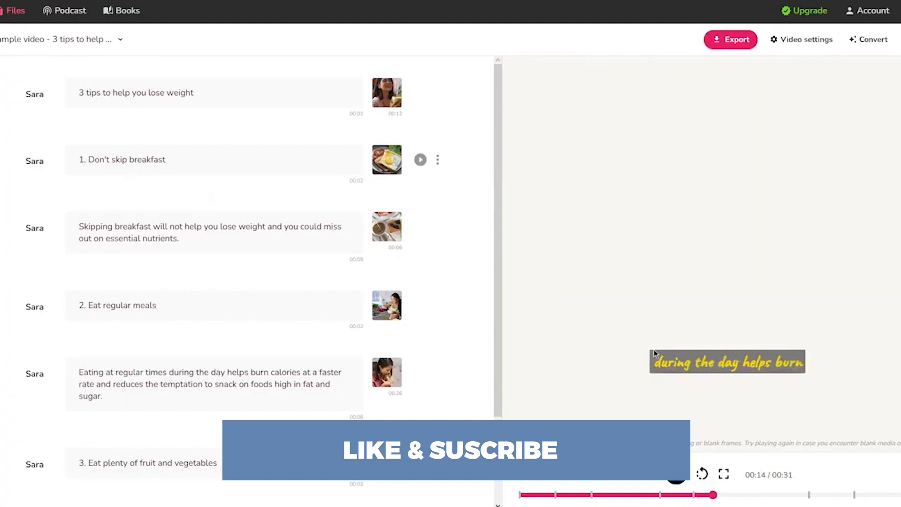
End the regular-meals narration with 'carbs. this is a test for the texts' and replay the preview
click(679, 475)
scroll(187, 198, down, 2)
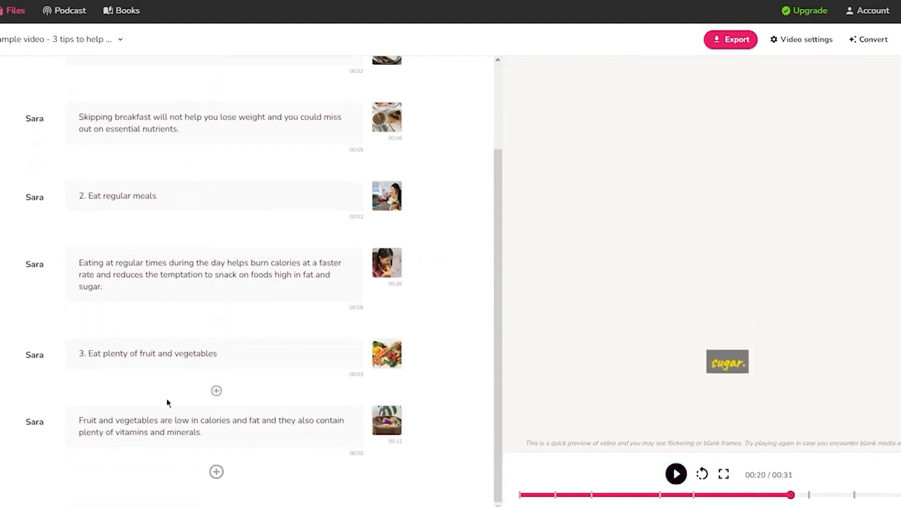
click(251, 275)
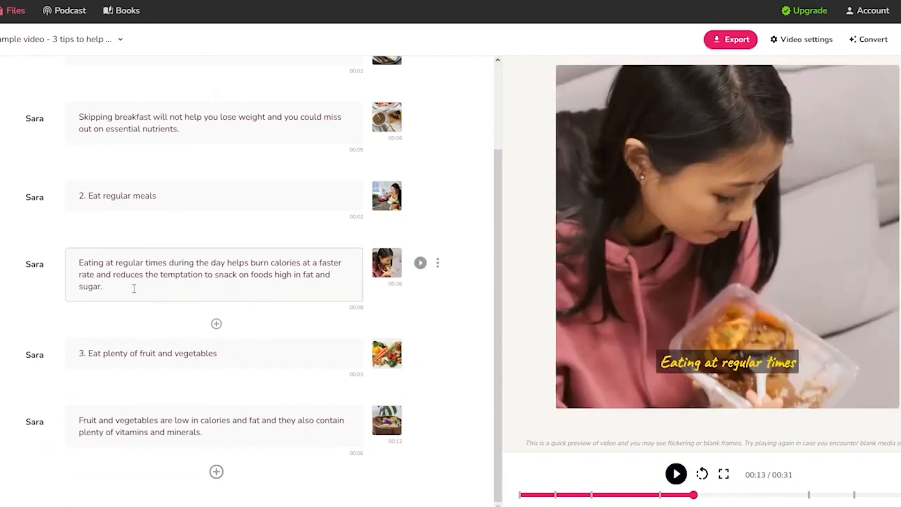
key(BackSpace)
key(BackSpace)
key(BackSpace)
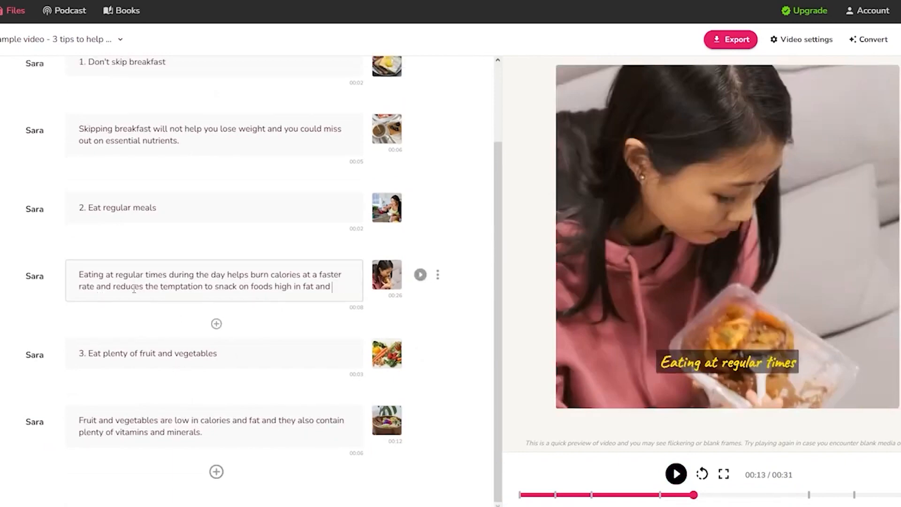
text(carbs. this is a test for the texts)
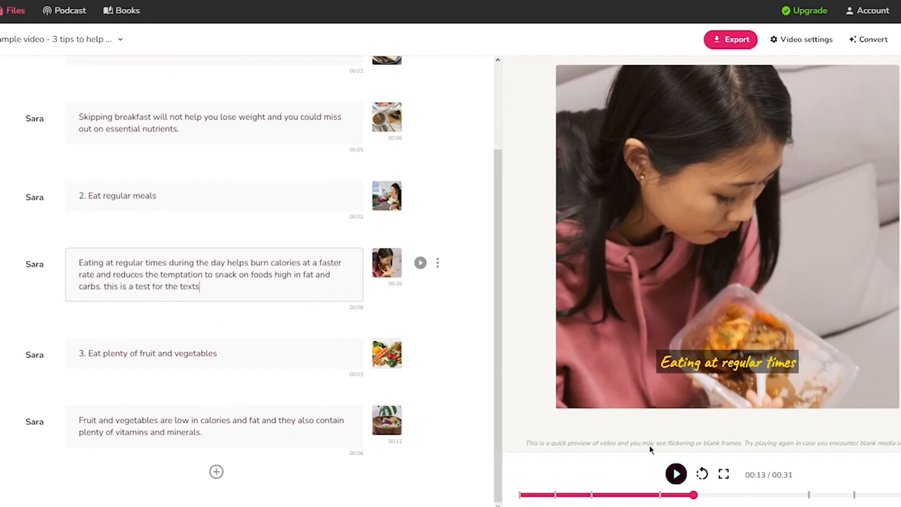
click(674, 494)
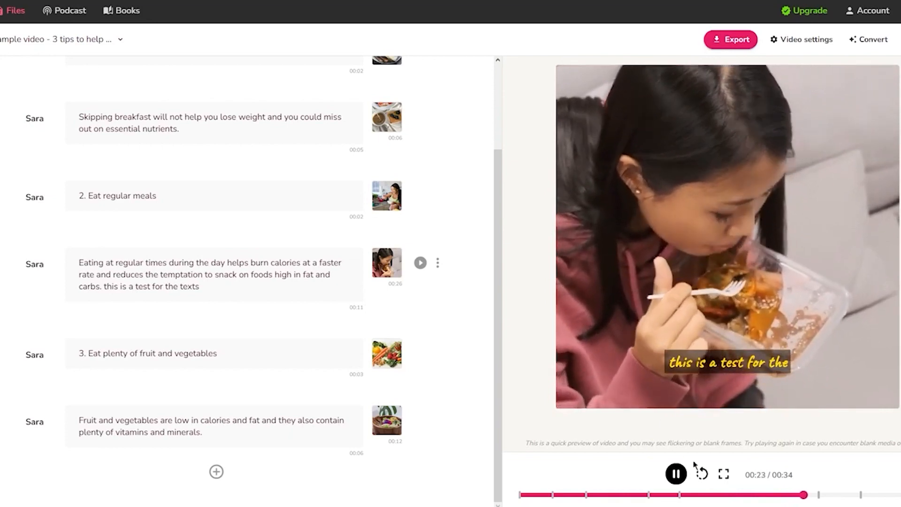
Pause the preview once the final 'texts' caption has played
click(677, 476)
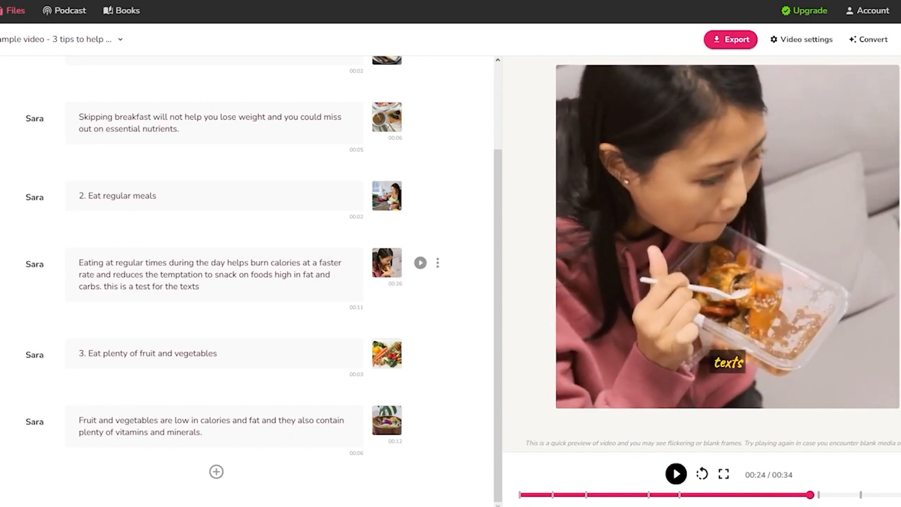
scroll(33, 93, up, 3)
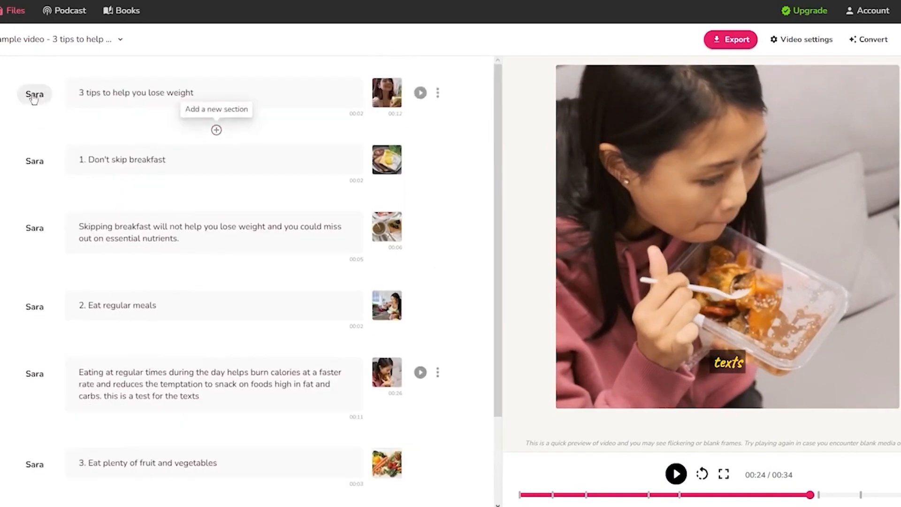
Open the opening line's voice choices and audition Pam, Ana (child), James and Christopher
click(32, 93)
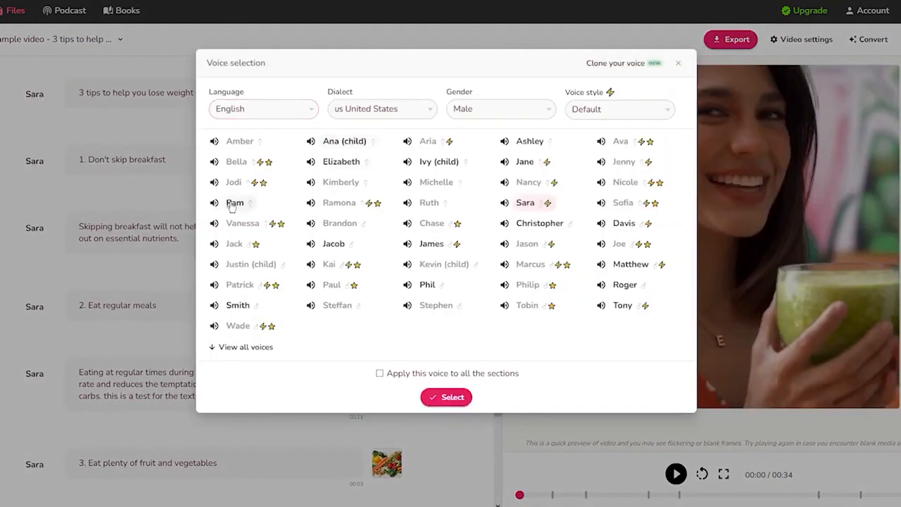
click(214, 202)
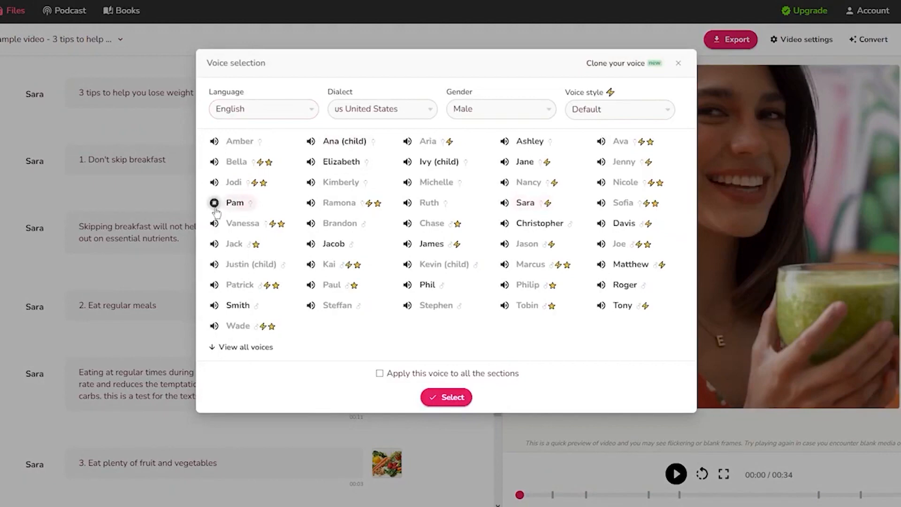
click(311, 142)
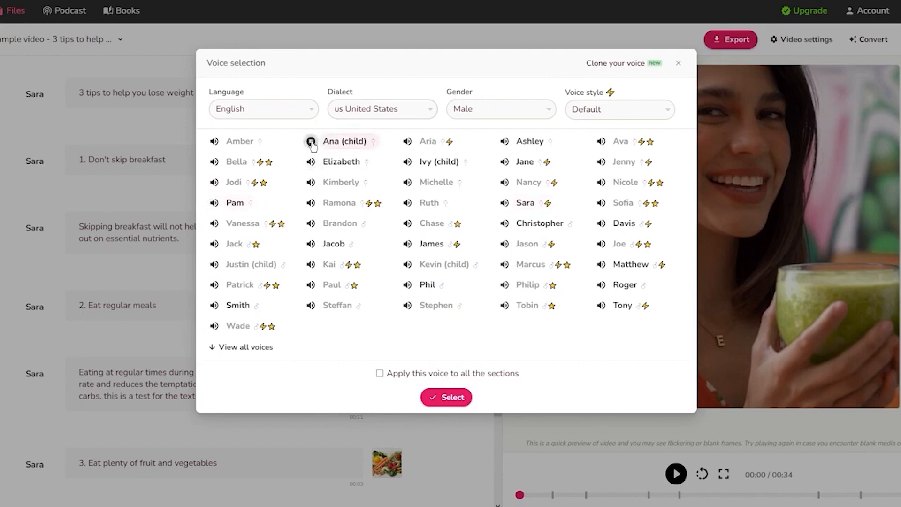
click(407, 244)
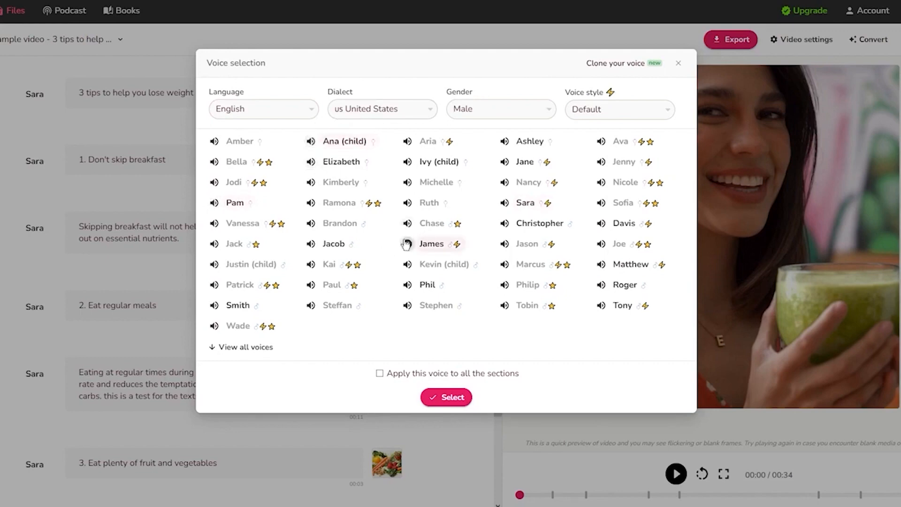
click(503, 224)
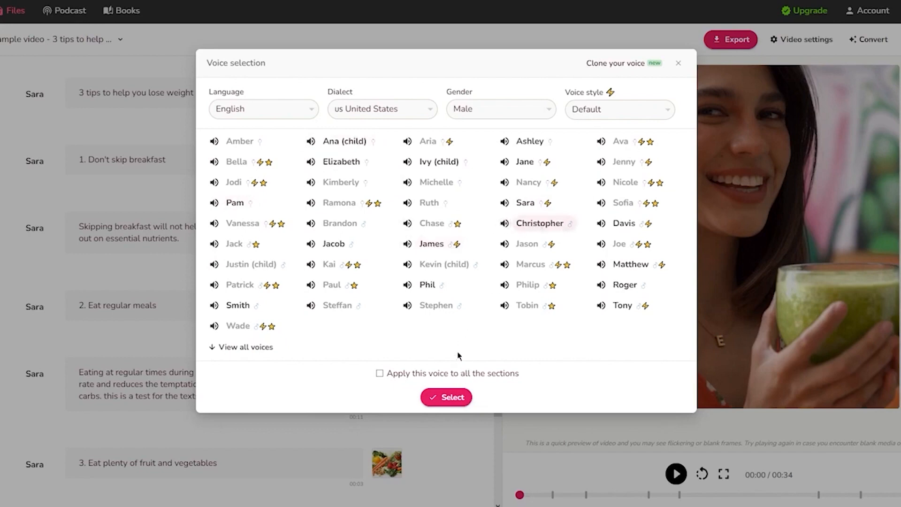
Switch the dialect to Australian English, audition Annette, and keep the Default style
click(419, 108)
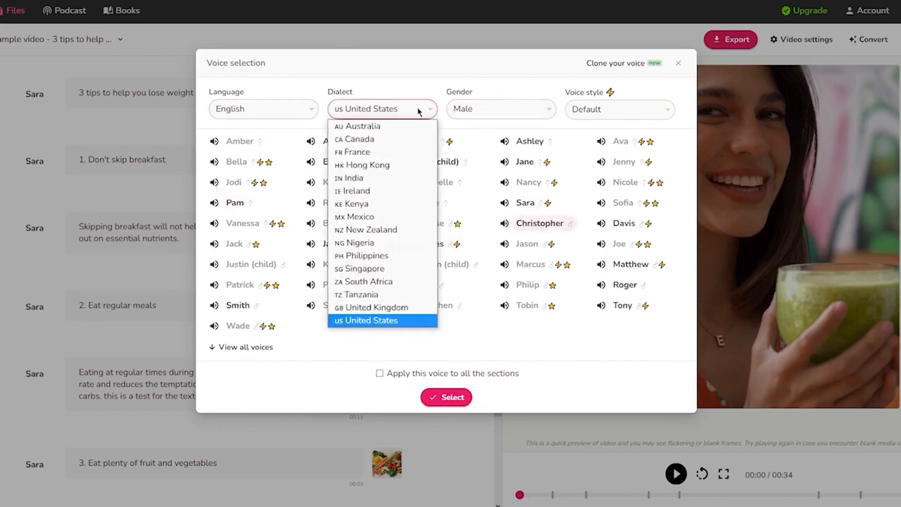
click(359, 126)
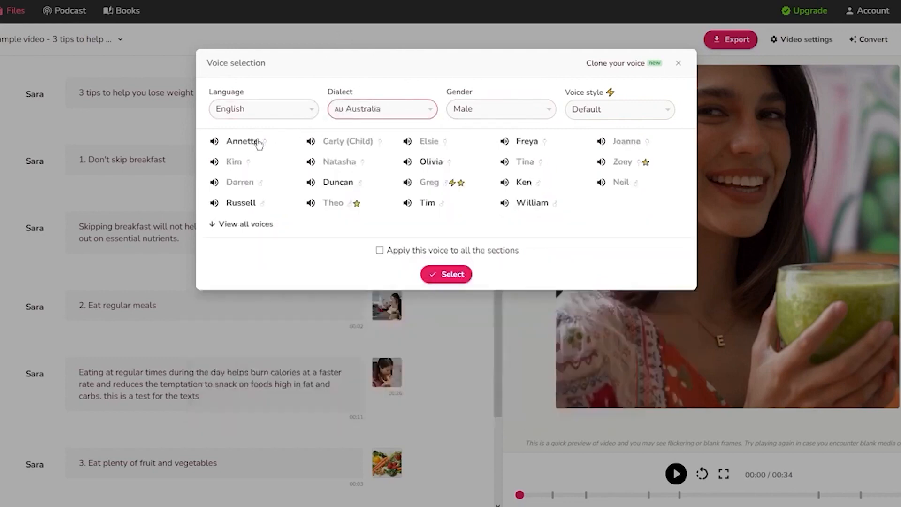
click(214, 141)
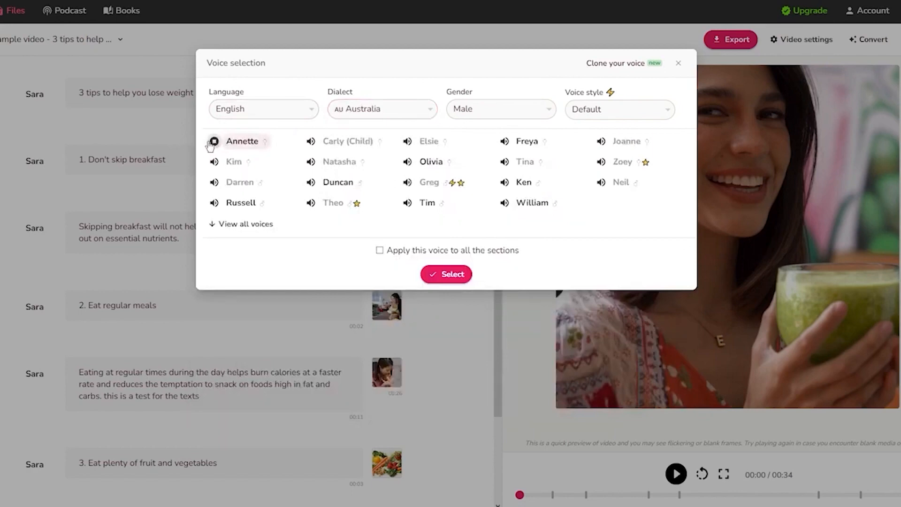
click(213, 141)
click(627, 112)
click(627, 121)
Toggle the gender filter between female and male, ending on Male, and audition Russell
click(491, 111)
click(491, 124)
click(383, 109)
click(469, 109)
click(466, 125)
click(474, 110)
click(466, 138)
click(479, 109)
click(469, 126)
click(214, 161)
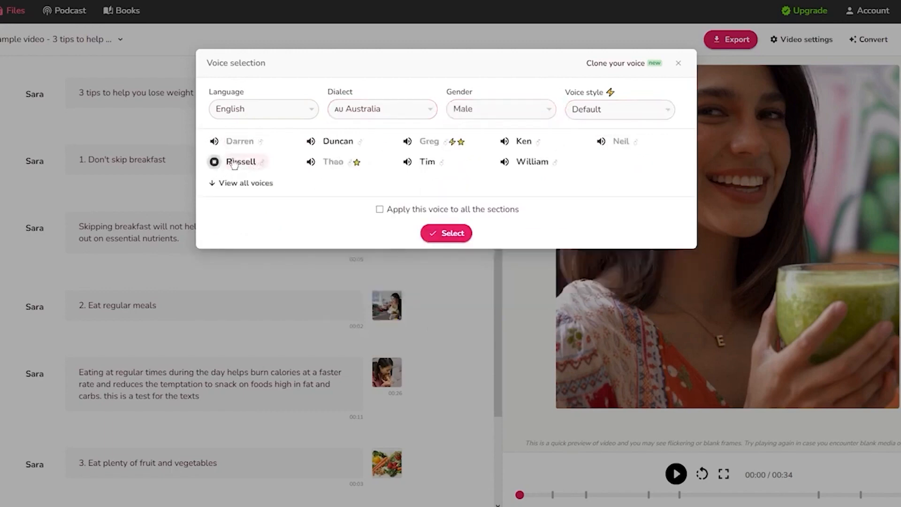
Audition Abeo in the Nigeria dialect and Prabhat in the India dialect
click(368, 108)
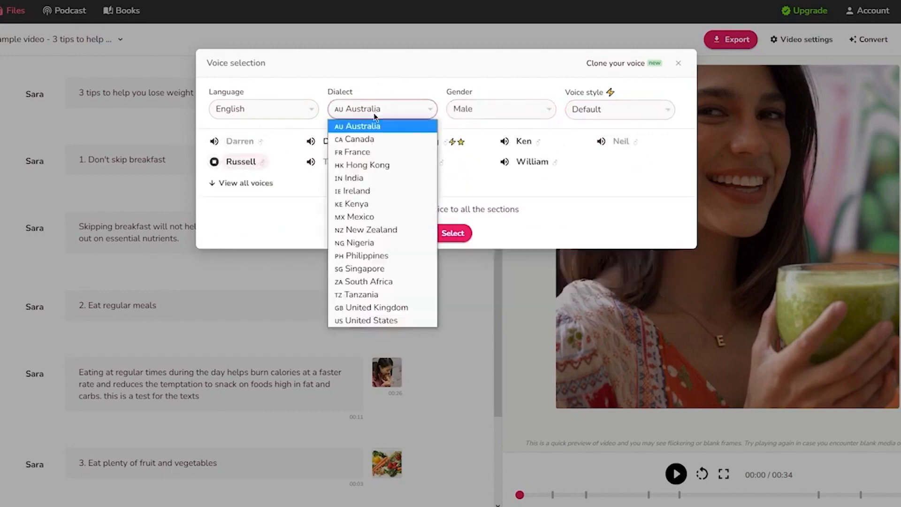
click(370, 243)
click(214, 141)
click(406, 112)
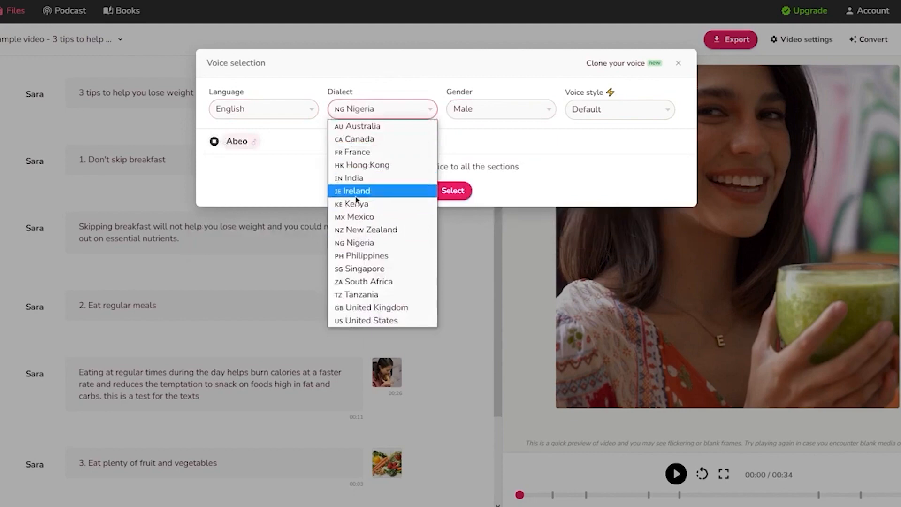
click(355, 178)
click(214, 142)
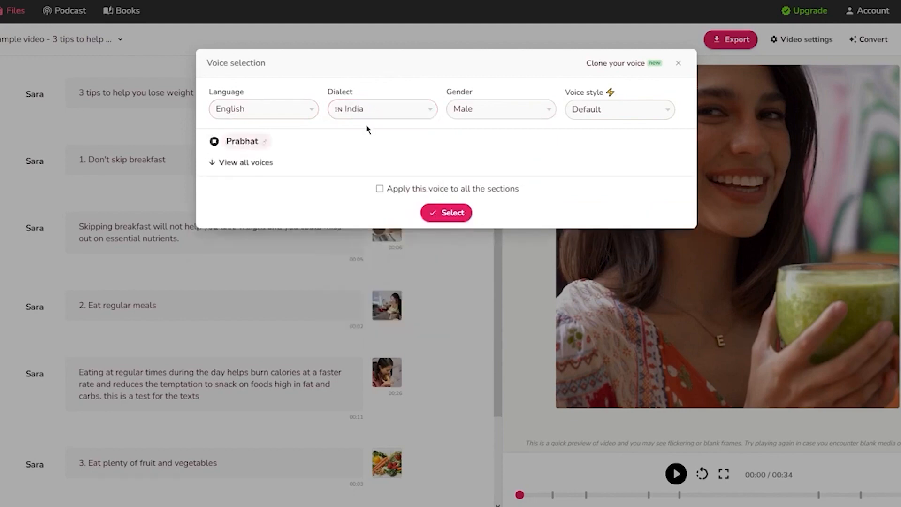
Audition the United Kingdom voice Alfie, then close voice selection with Sara unchanged
click(407, 116)
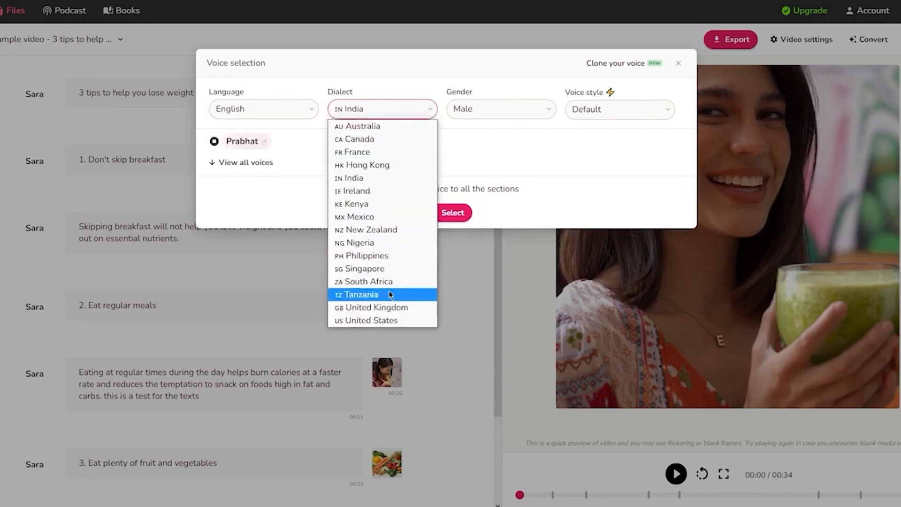
click(398, 307)
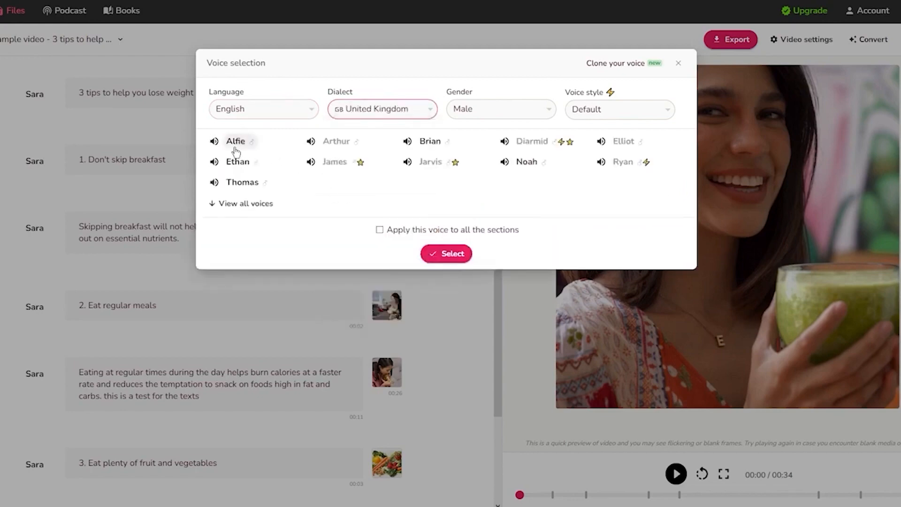
click(215, 142)
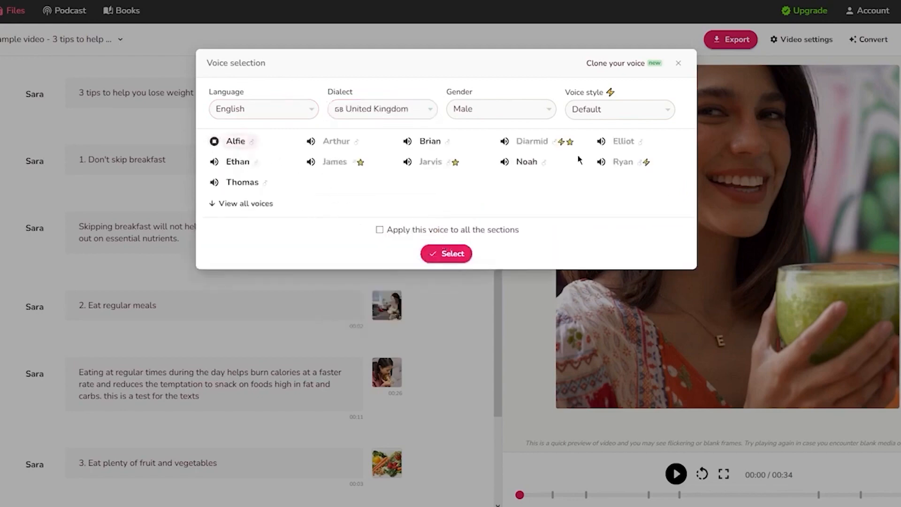
click(765, 172)
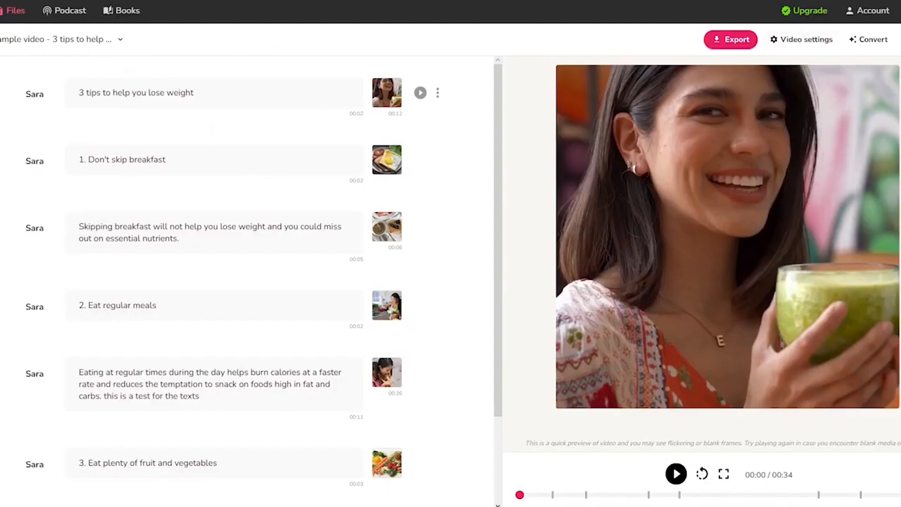
From the Files list, create a new English video file named 'test'
click(10, 35)
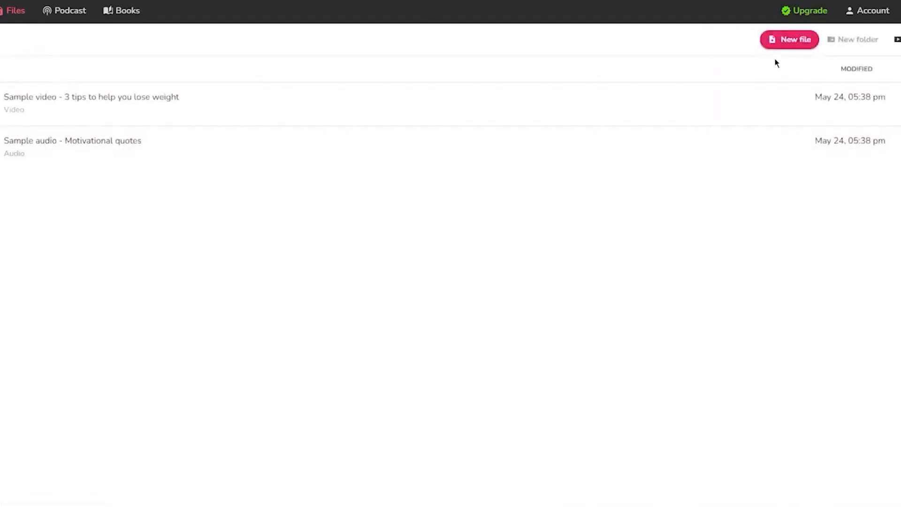
click(801, 47)
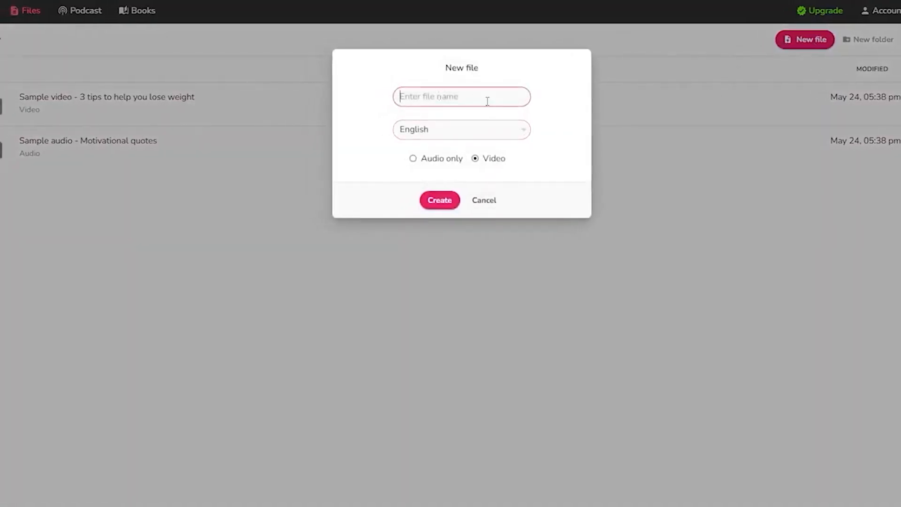
text(test)
click(438, 202)
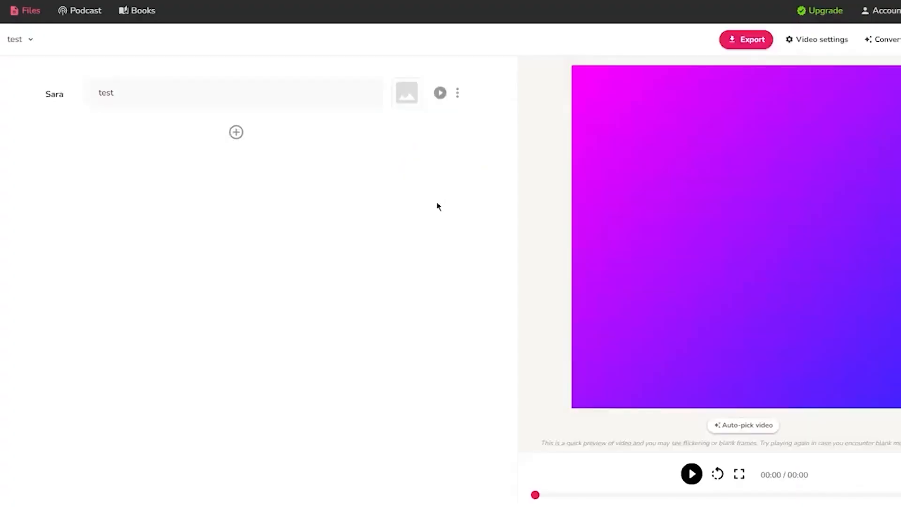
Filter to male United States voices, audition Jacob, and apply Jacob to the section
click(45, 100)
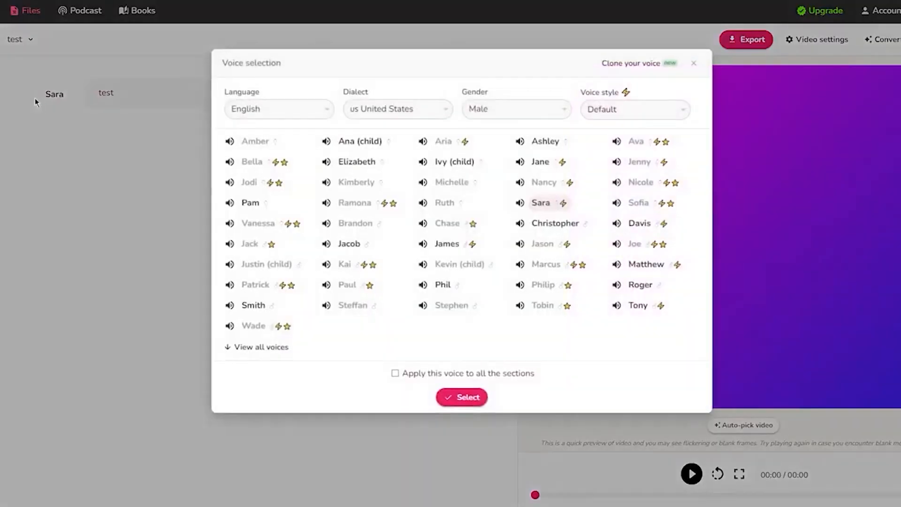
click(425, 112)
click(425, 114)
click(527, 110)
click(489, 137)
click(495, 115)
click(478, 127)
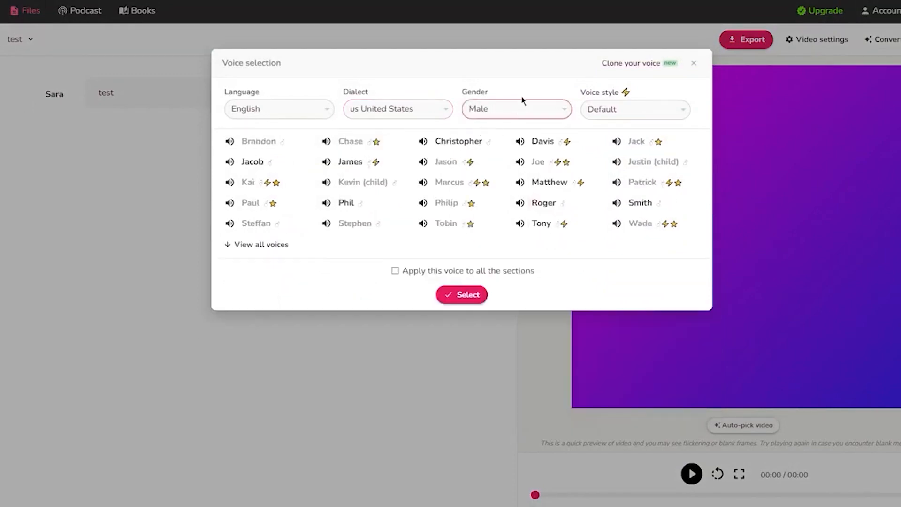
click(229, 162)
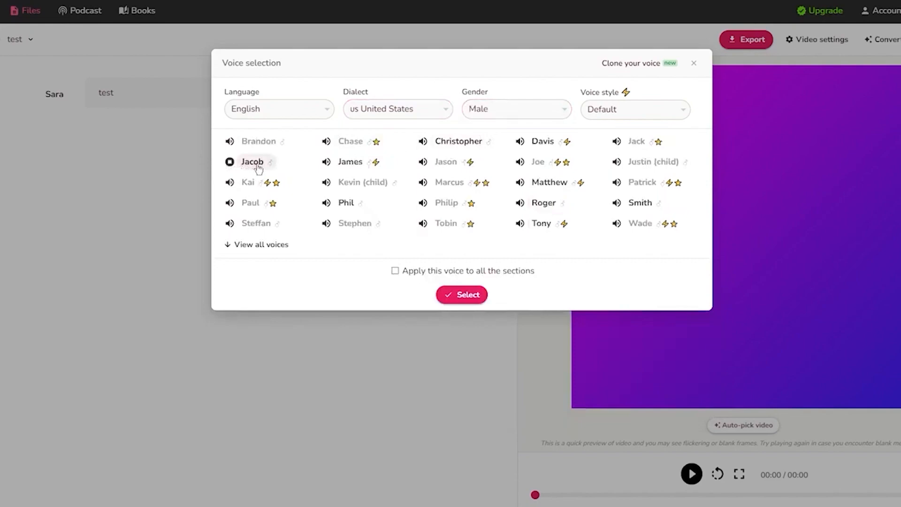
click(469, 295)
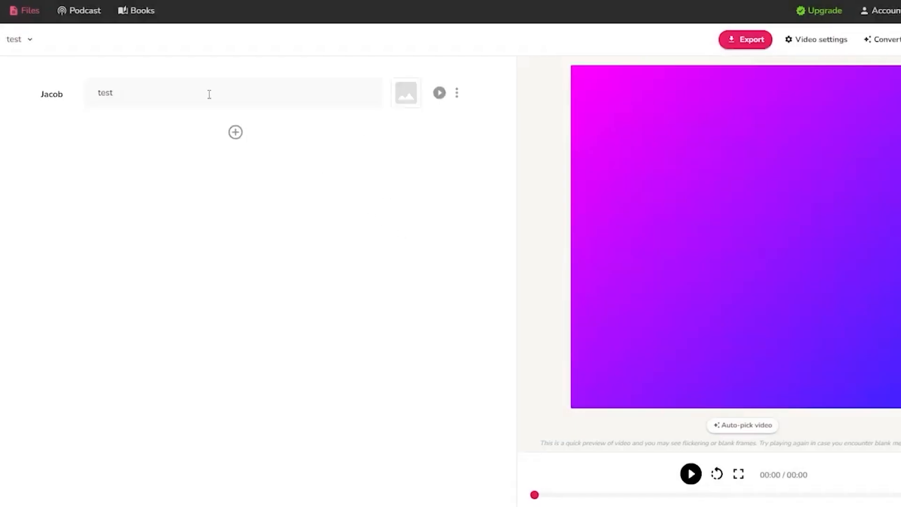
double_click(209, 93)
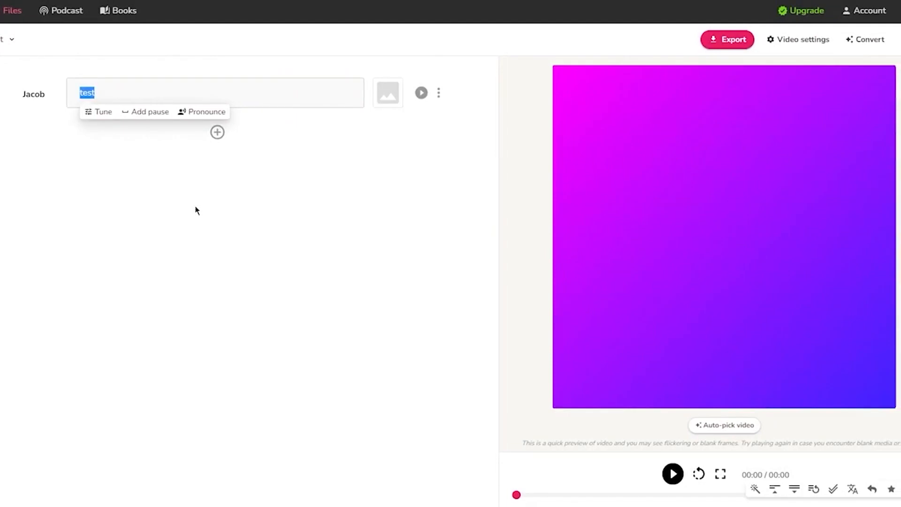
Write a short self-introduction with the speaker's name, then add a second Jacob scene starting 'today we will be'
text(hi)
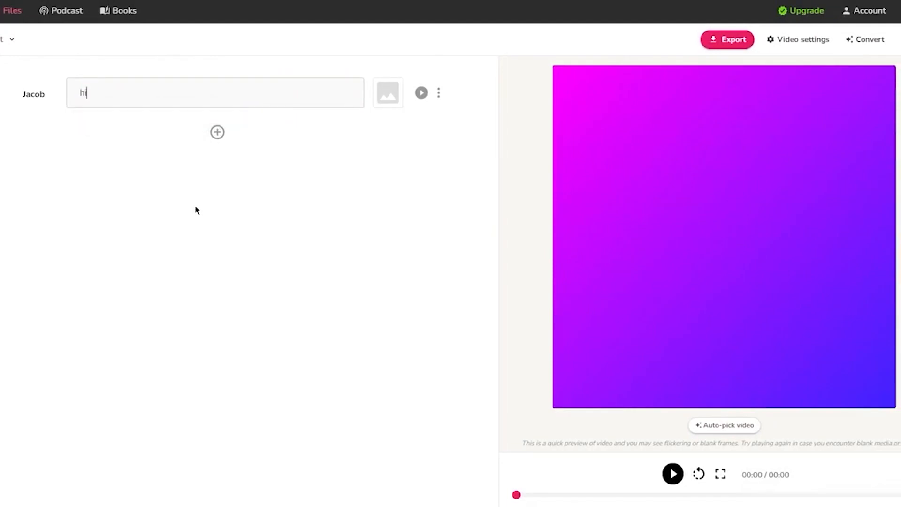
text(. my name is h)
text(ohn and today we are)
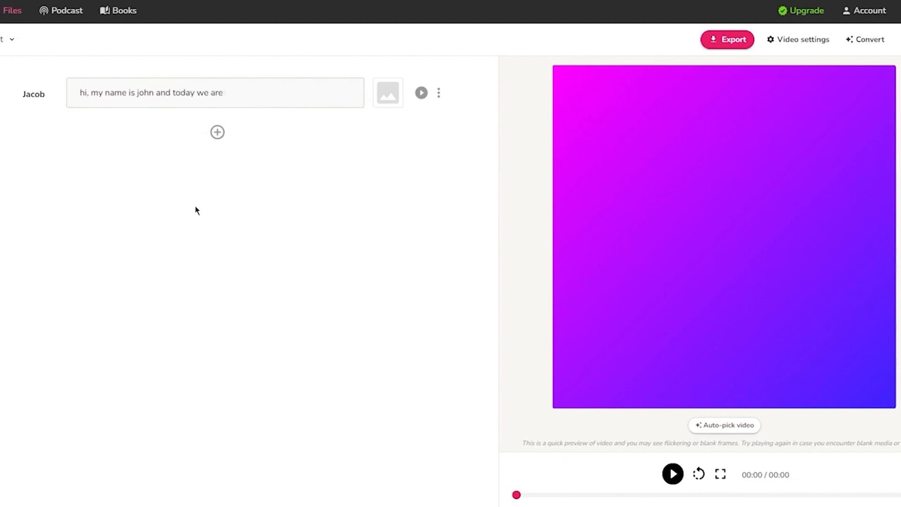
key(BackSpace)
key(BackSpace)
key(BackSpace)
key(BackSpace)
key(BackSpace)
key(BackSpace)
key(BackSpace)
key(BackSpace)
key(BackSpace)
key(BackSpace)
key(BackSpace)
key(BackSpace)
key(BackSpace)
key(BackSpace)
key(BackSpace)
key(BackSpace)
click(217, 133)
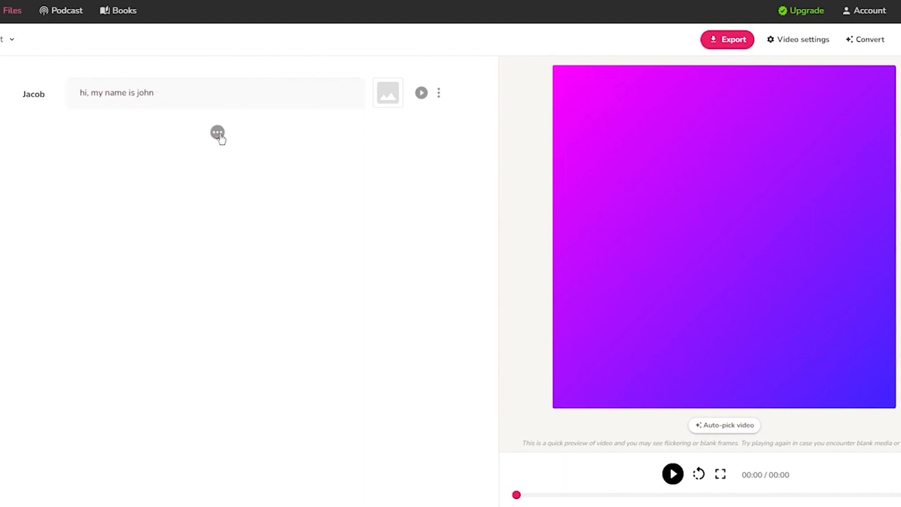
text(today we will be )
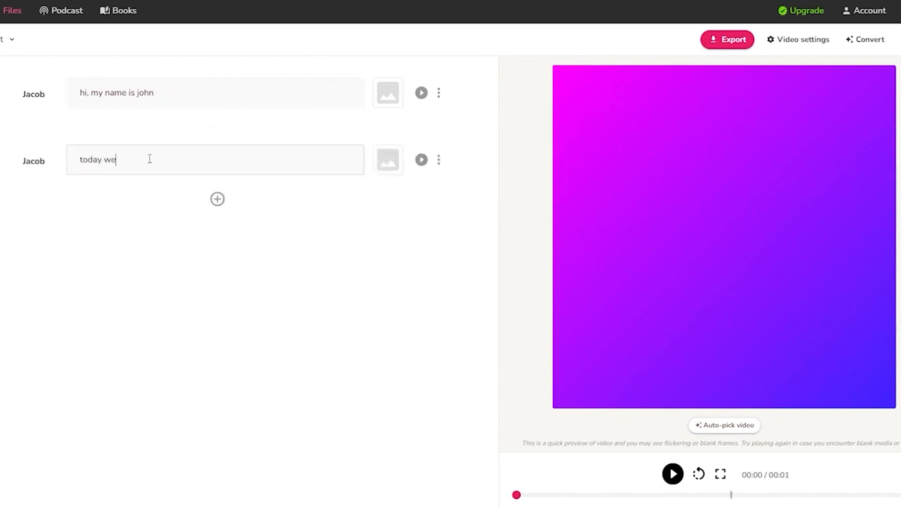
text(cre)
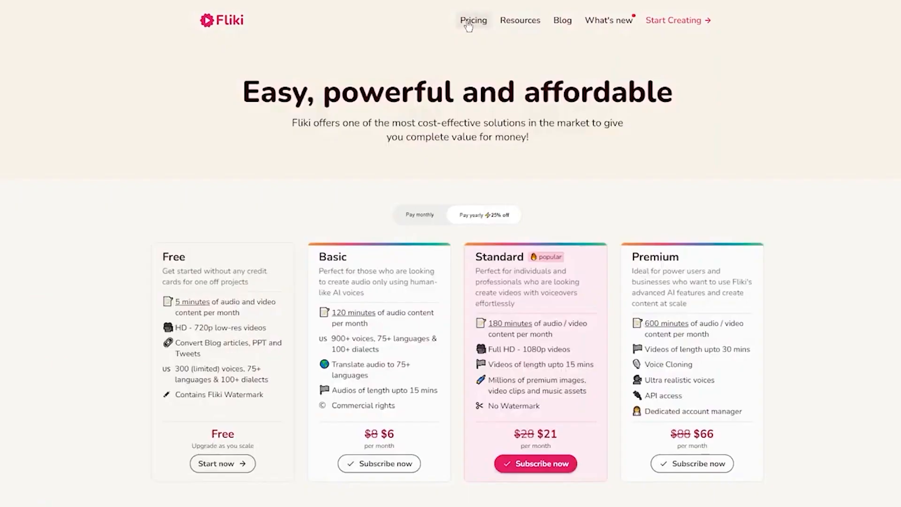
Switch pricing to monthly billing and review the Free, Basic $8, Standard $28 and Premium $88 plans
drag(195, 100, 685, 101)
click(626, 181)
click(415, 214)
scroll(309, 178, down, 1)
scroll(310, 178, down, 3)
scroll(203, 166, up, 2)
drag(134, 202, 360, 384)
click(131, 247)
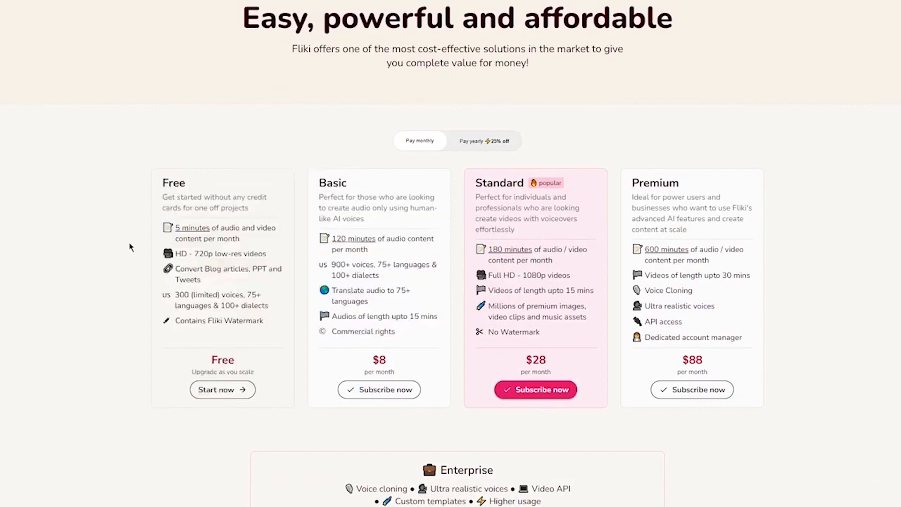